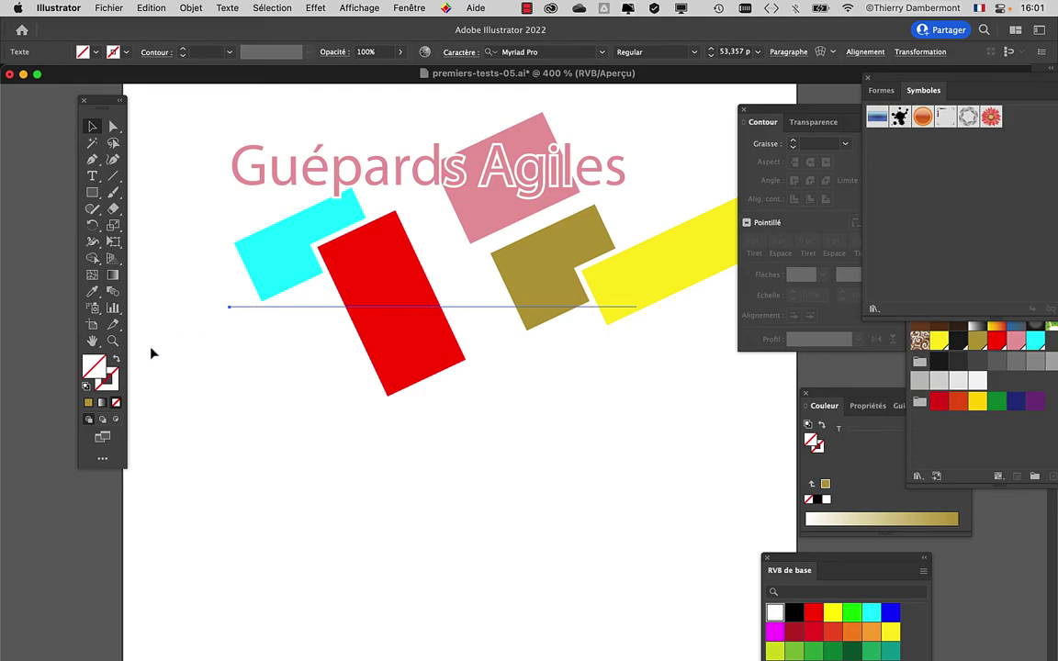
Open the fill colour picker and switch between Outline and Preview views to reveal the invisible path text.
double_click(106, 379)
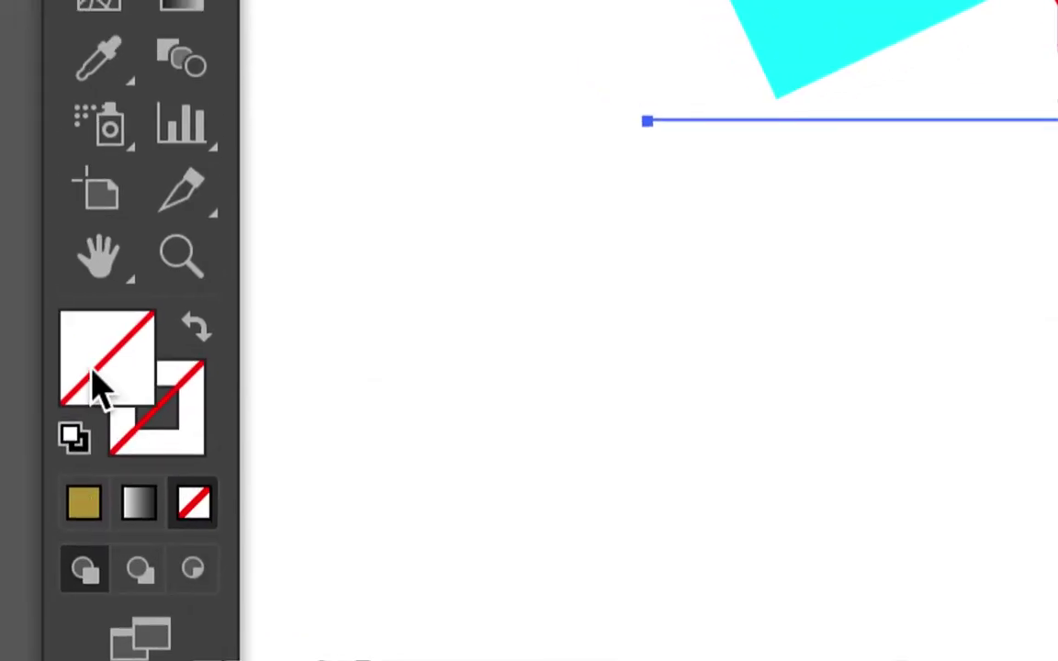
left_click(54, 309)
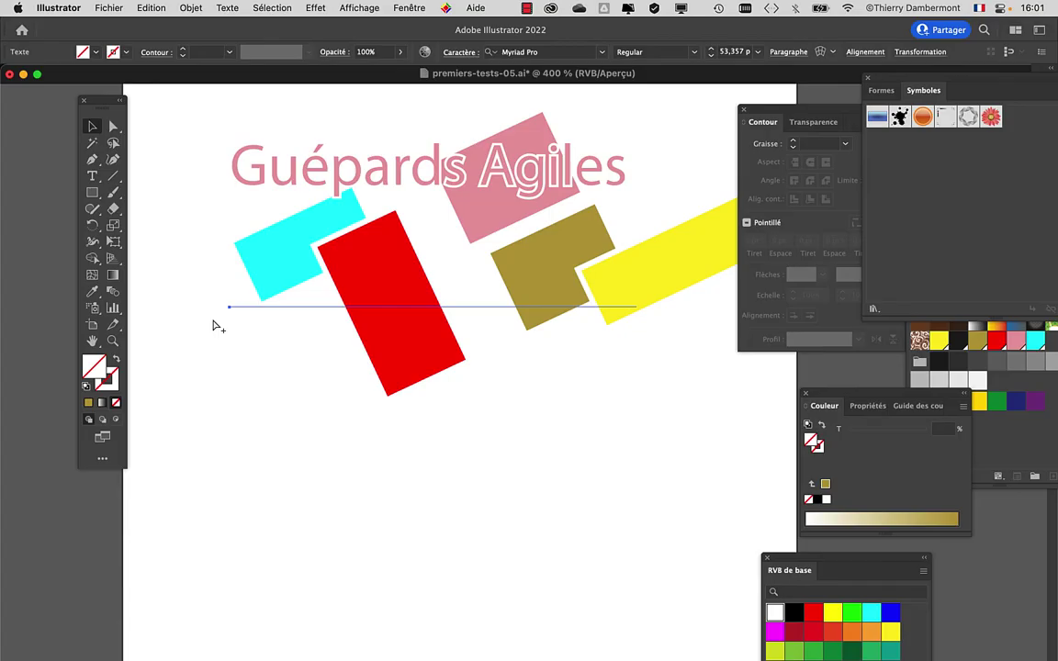
key("super+y")
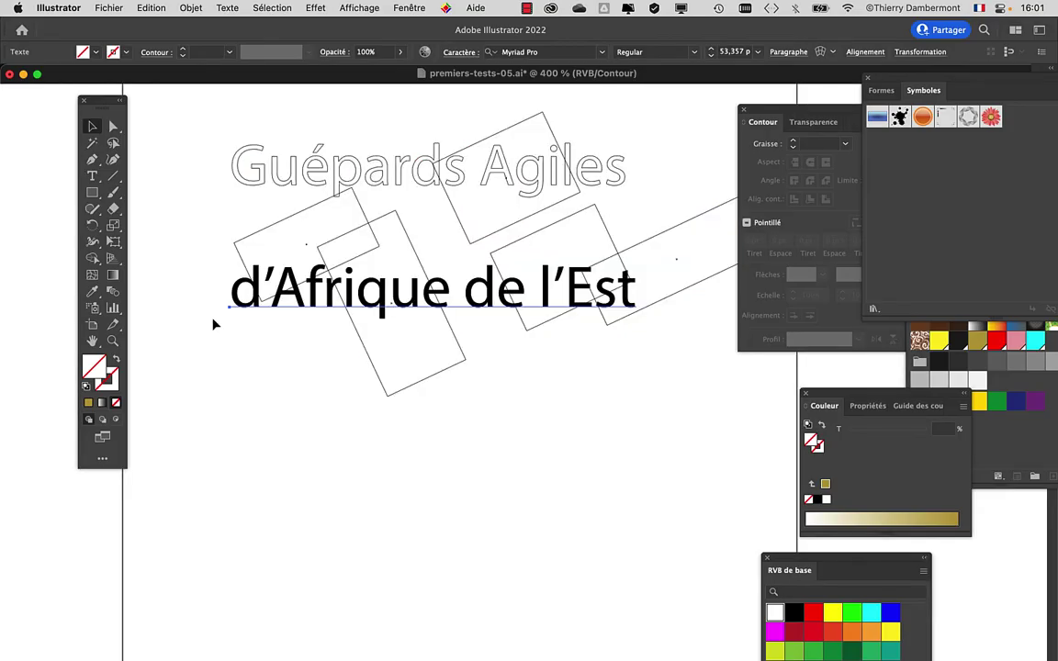
left_click(359, 8)
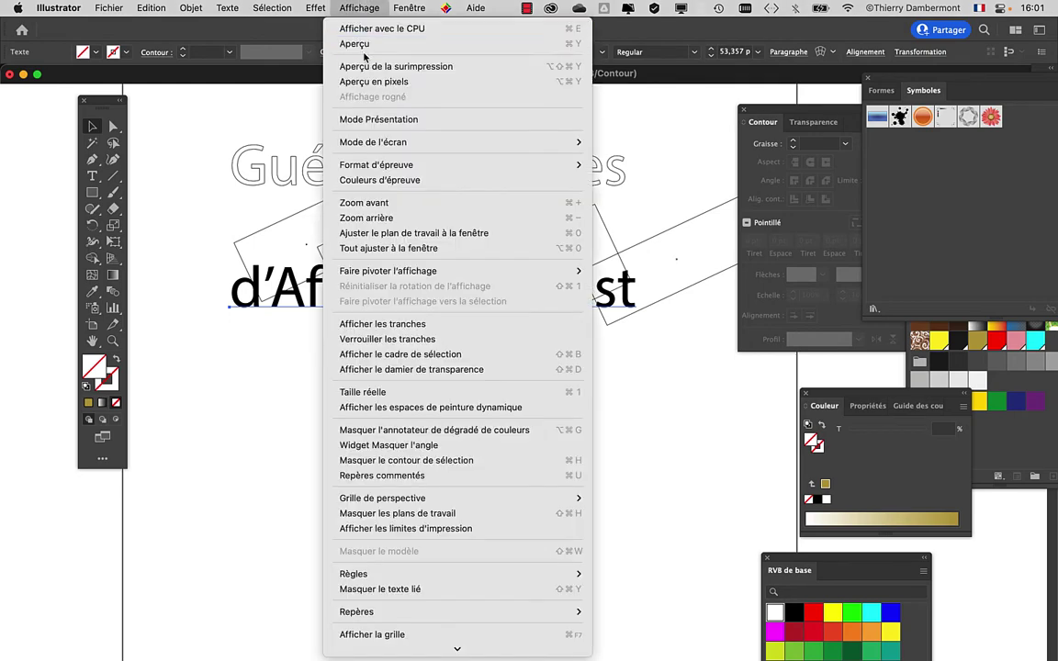
left_click(354, 43)
left_click(359, 7)
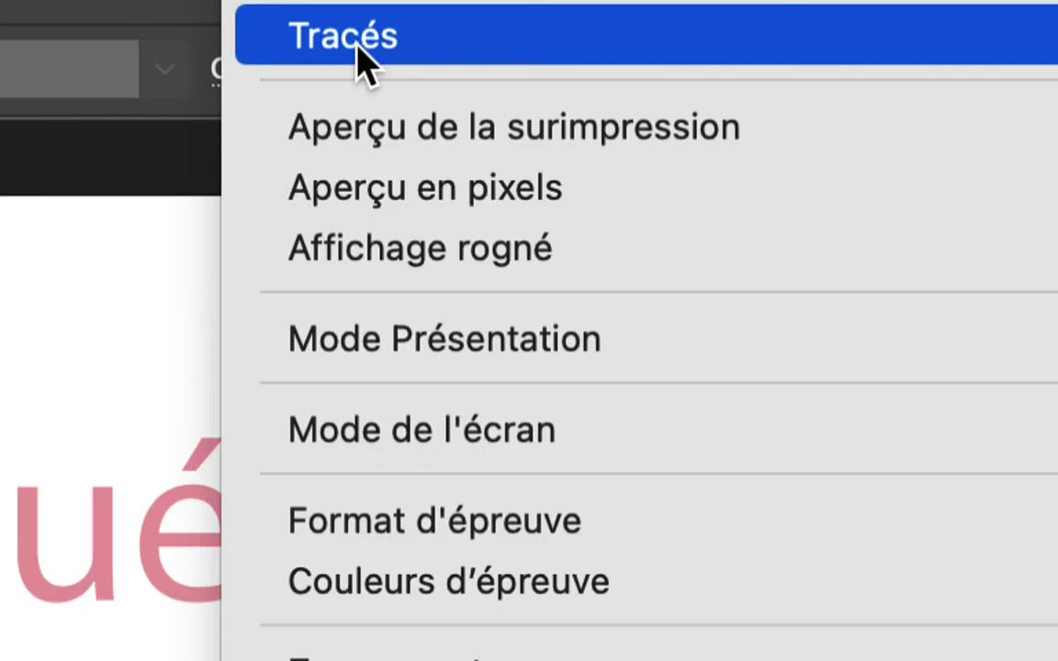
Check Outline view once more, return to Preview, dock the toolbox at the left, and open Fenêtre.
left_click(357, 48)
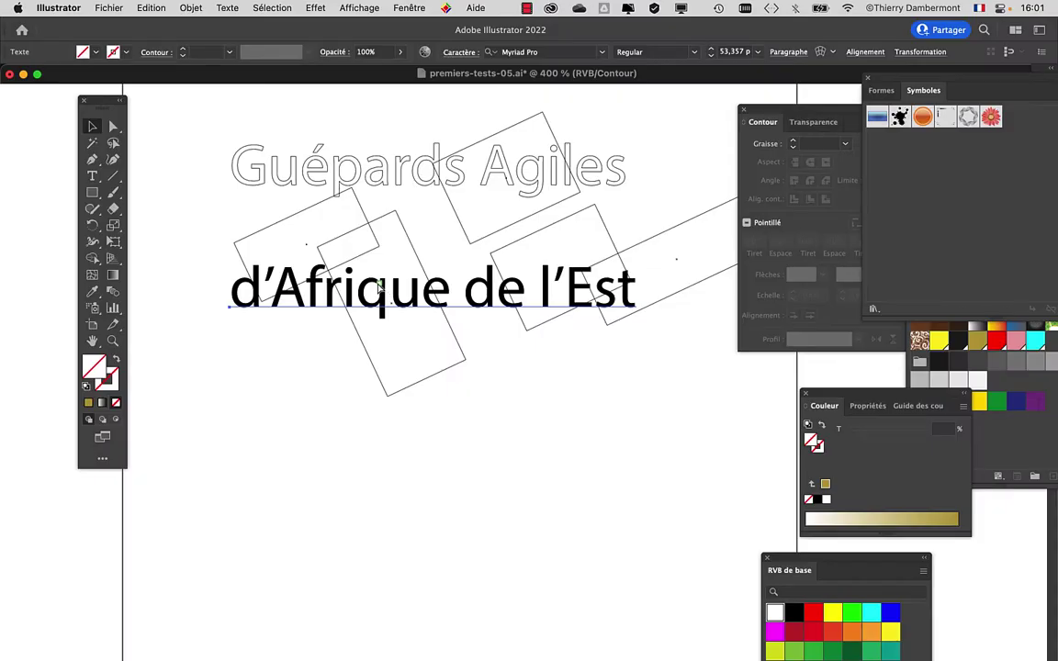
key("super+y")
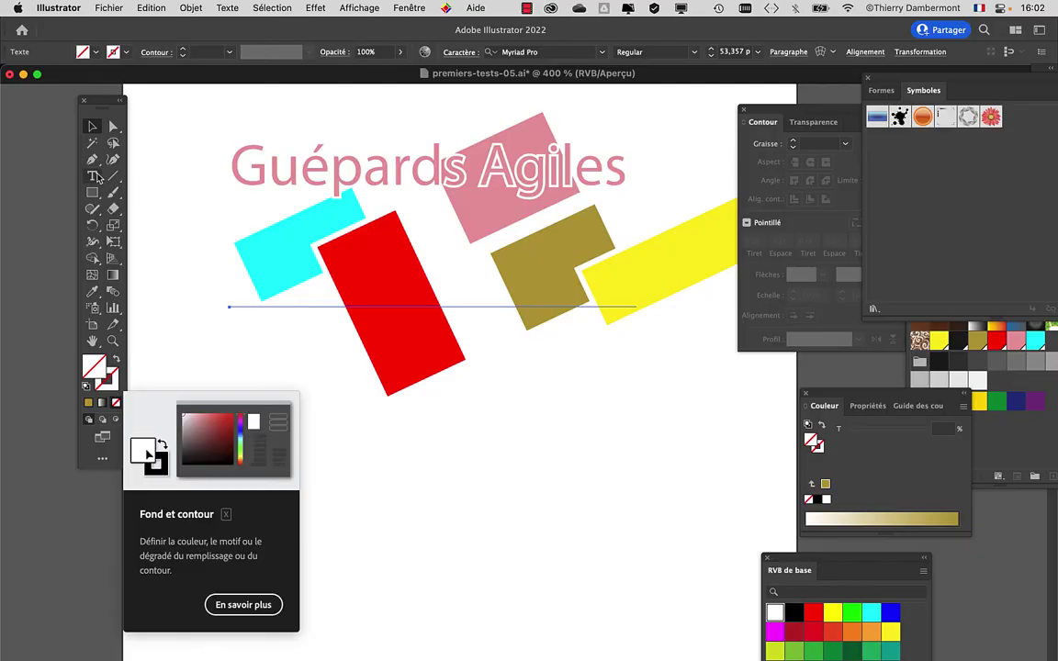
left_click_drag(103, 107, 38, 107)
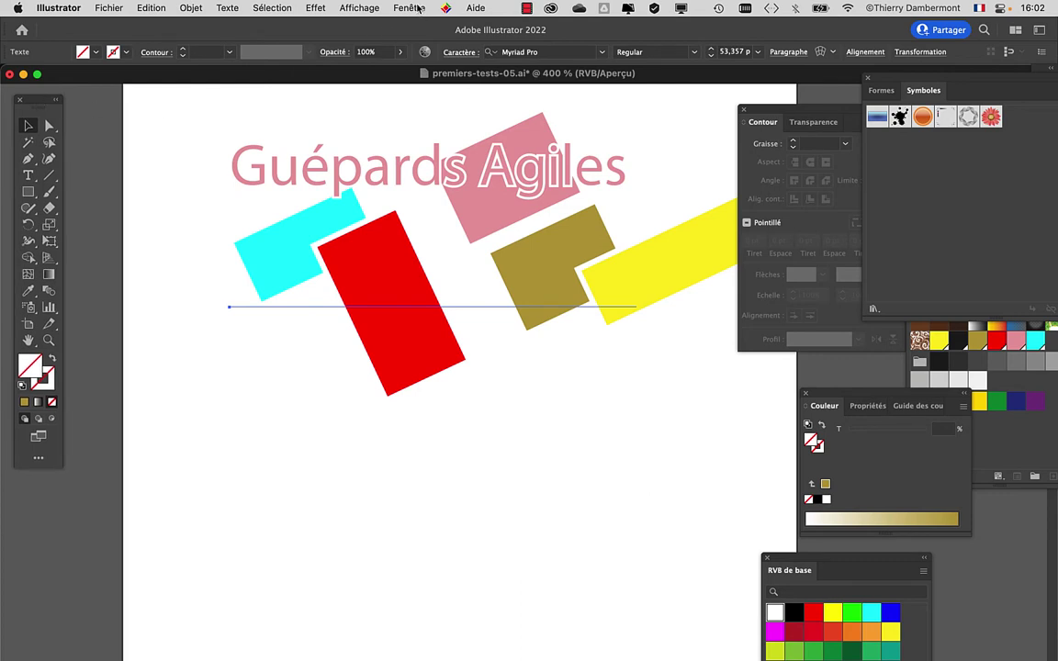
left_click(409, 8)
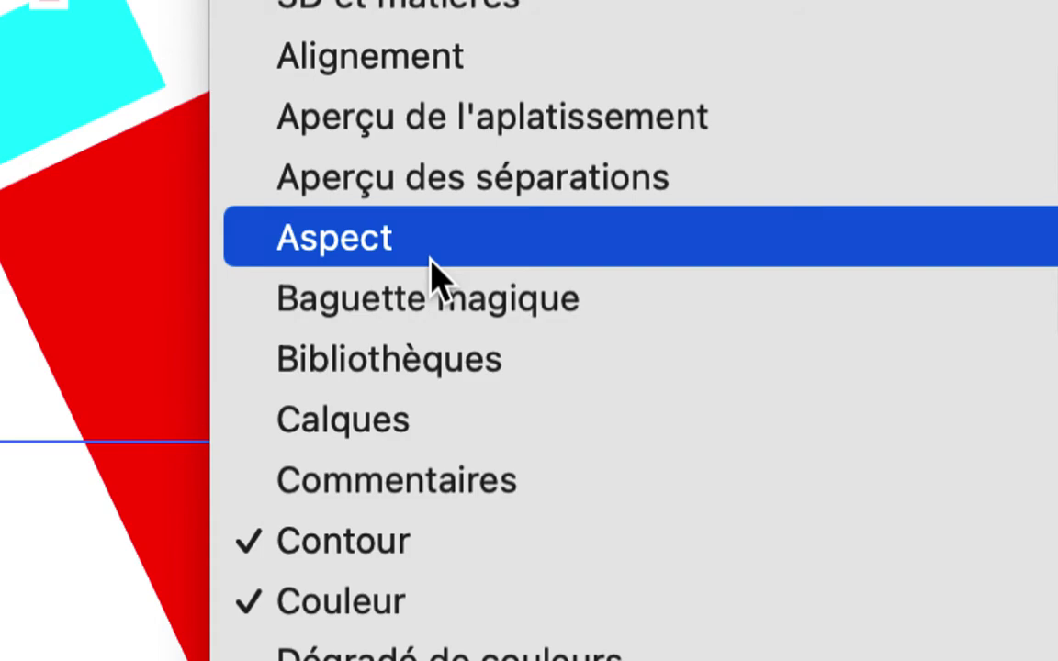
Open the Aspect panel, shrink it and place it beside the artwork.
left_click(430, 257)
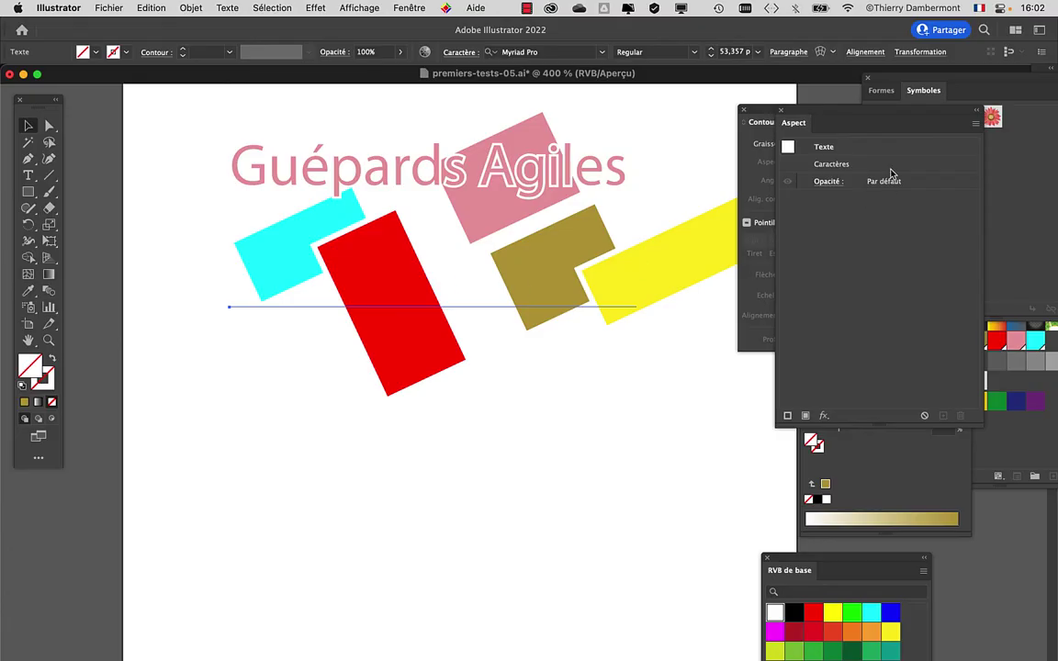
left_click_drag(829, 117, 540, 121)
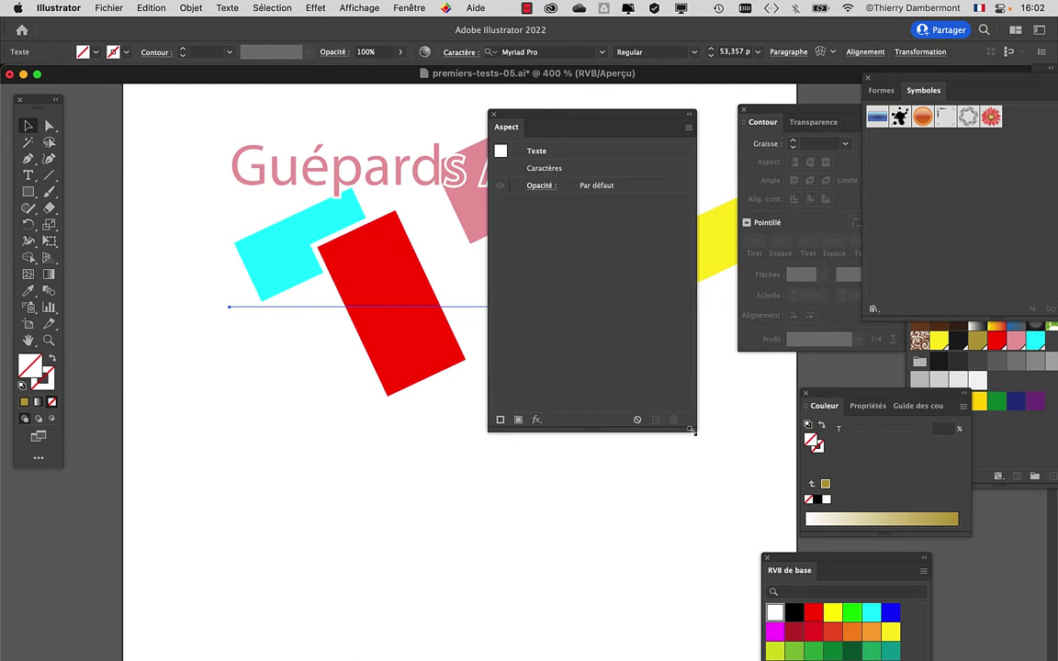
mouse_move(688, 426)
left_mouse_down()
mouse_move(656, 377)
mouse_move(653, 313)
left_mouse_up()
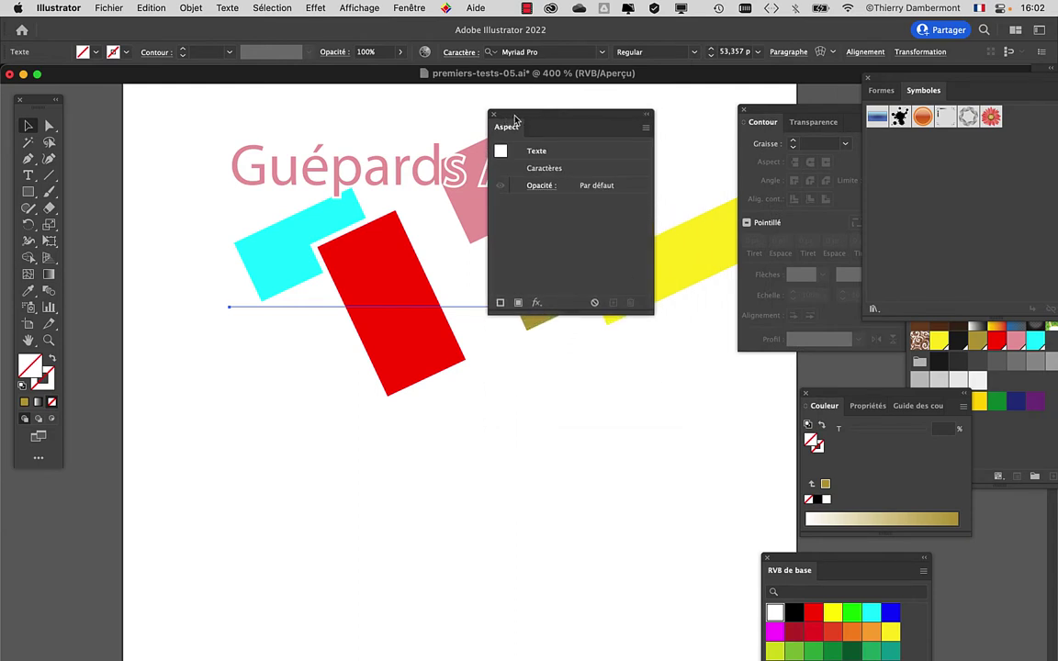
left_click_drag(326, 199, 237, 182)
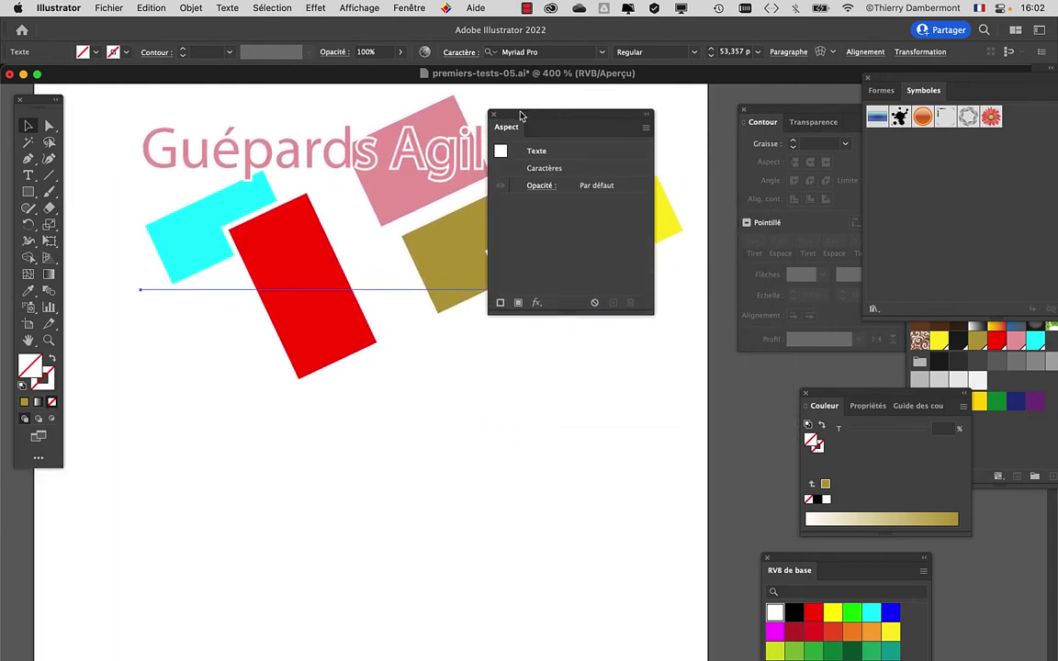
mouse_move(540, 111)
left_mouse_down()
mouse_move(606, 125)
mouse_move(638, 107)
left_mouse_up()
left_click_drag(385, 215, 331, 217)
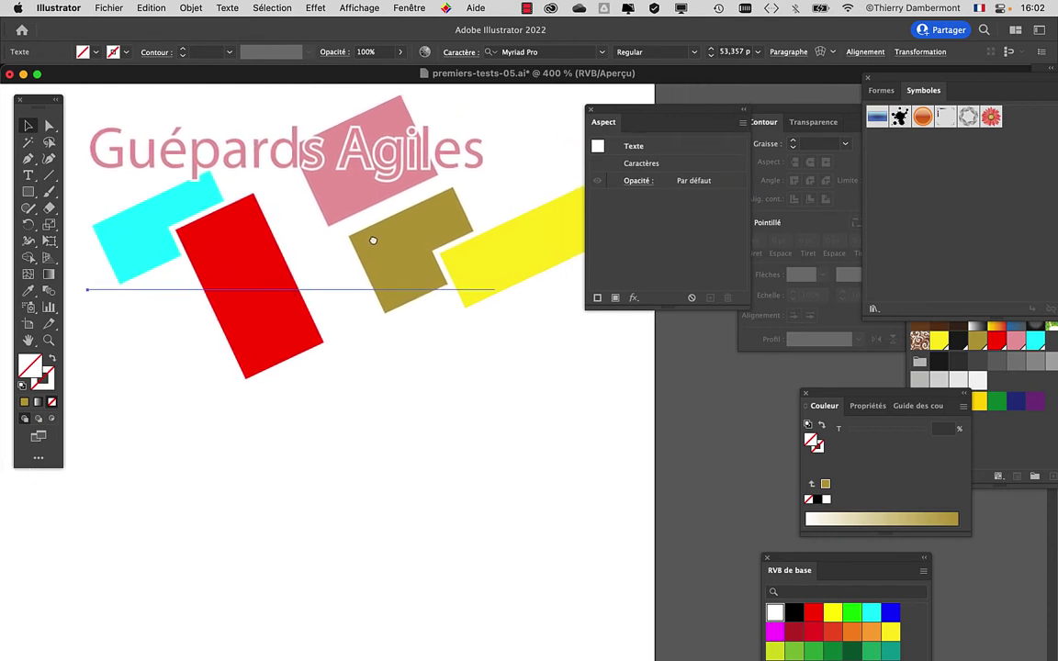
Drag the Contour panel down and fine-tune the Aspect panel's position near the artwork.
left_click_drag(786, 106, 595, 437)
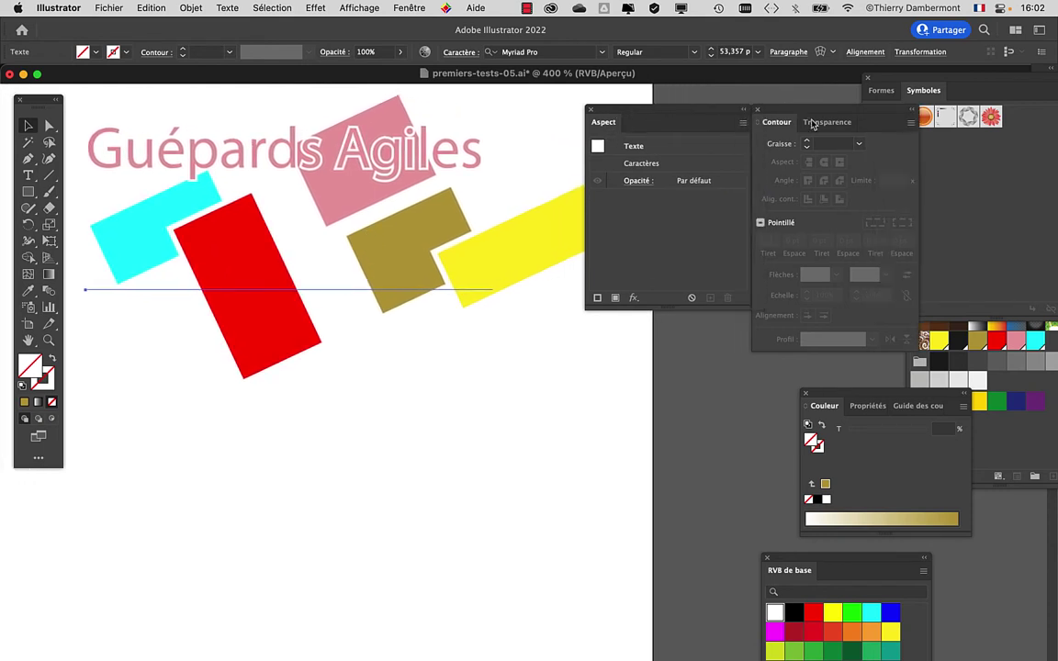
left_click_drag(615, 111, 725, 128)
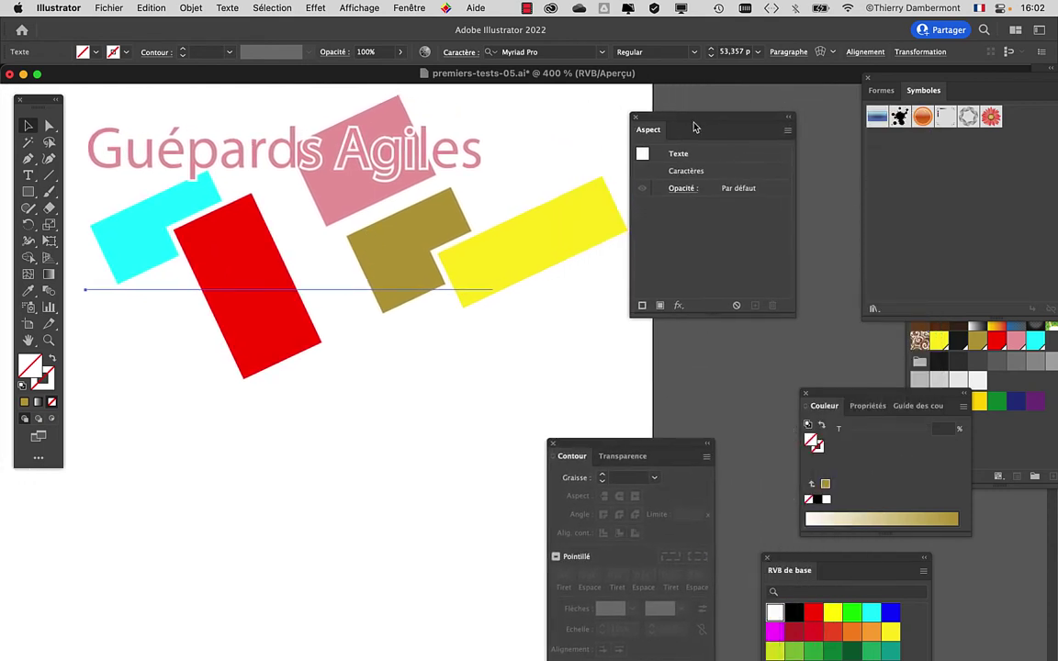
mouse_move(451, 209)
left_mouse_down()
mouse_move(499, 227)
mouse_move(501, 215)
left_mouse_up()
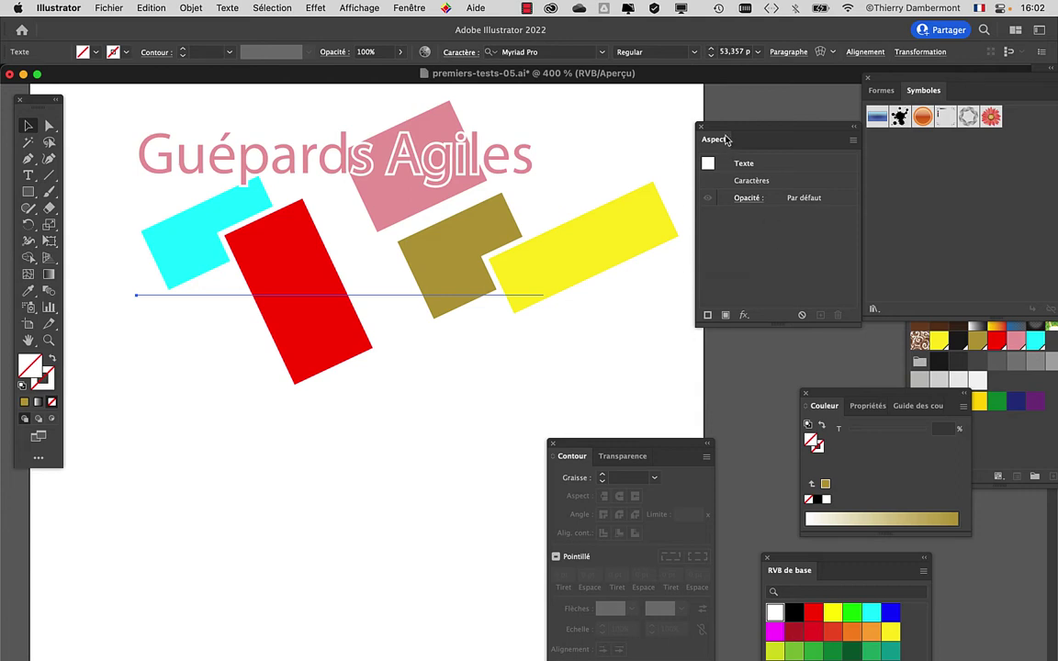
mouse_move(726, 130)
left_mouse_down()
mouse_move(648, 119)
mouse_move(667, 112)
left_mouse_up()
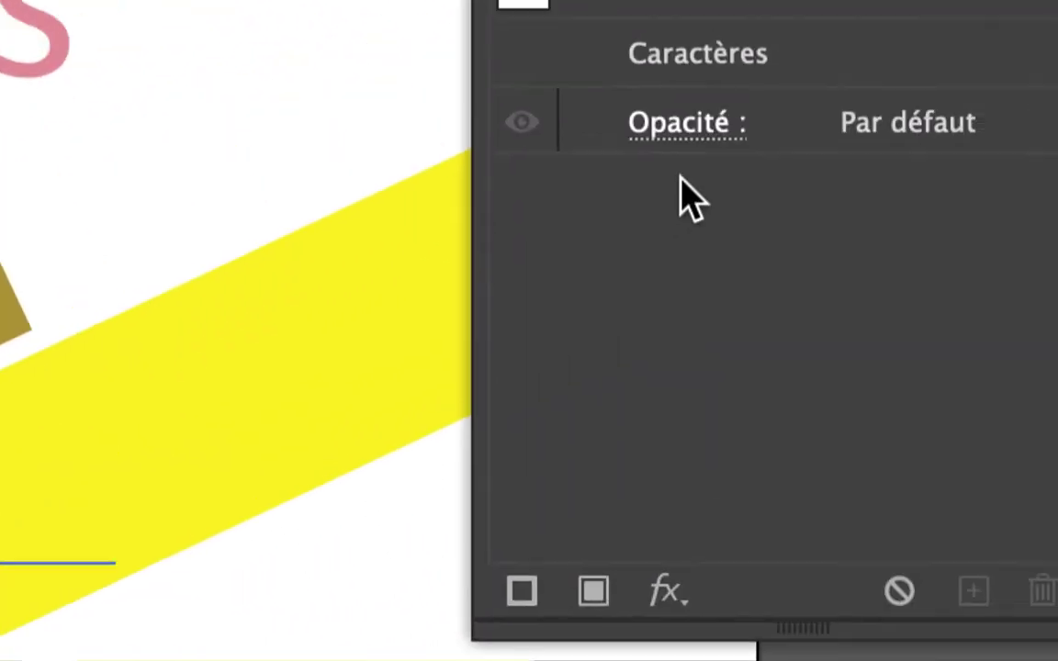
Use Ajouter un nouveau fond to give the text a black fill and an empty stroke.
left_click(767, 124)
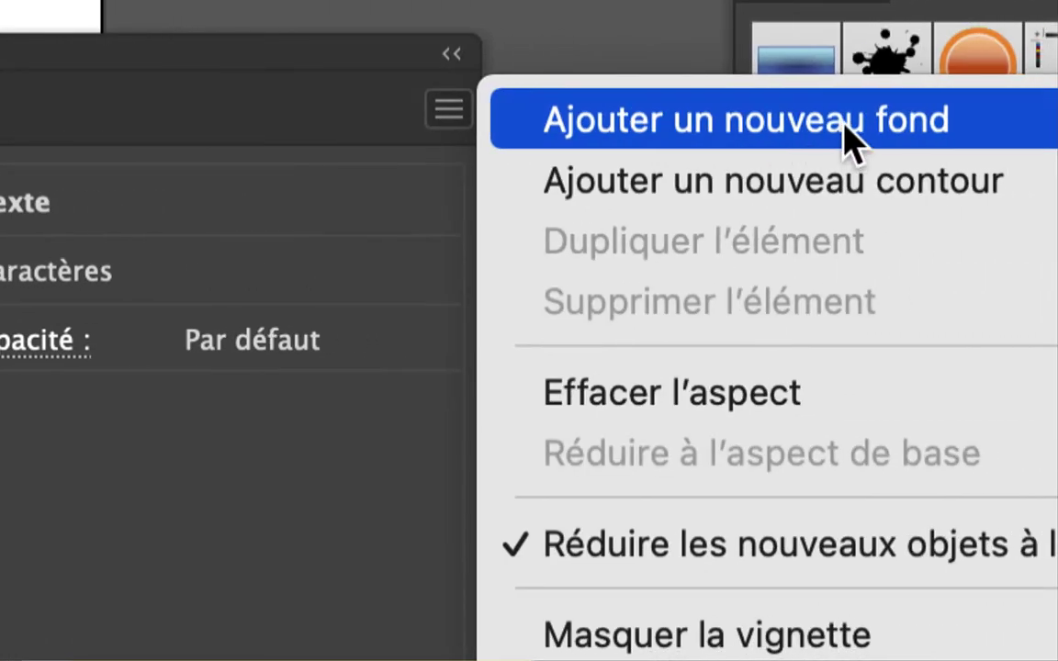
left_click(849, 137)
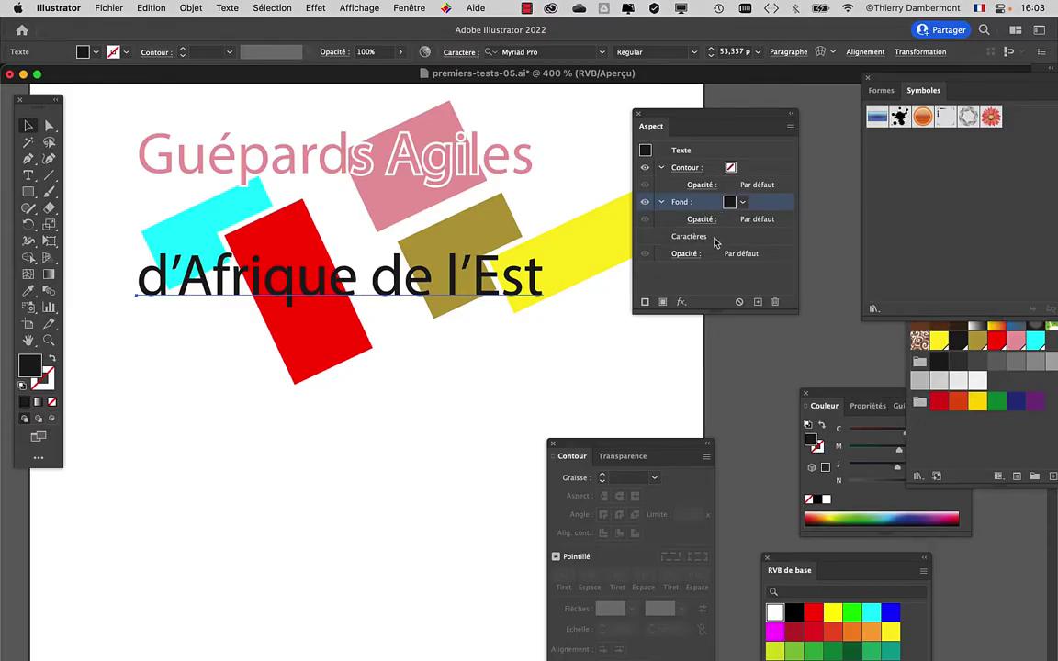
left_click_drag(730, 111, 704, 109)
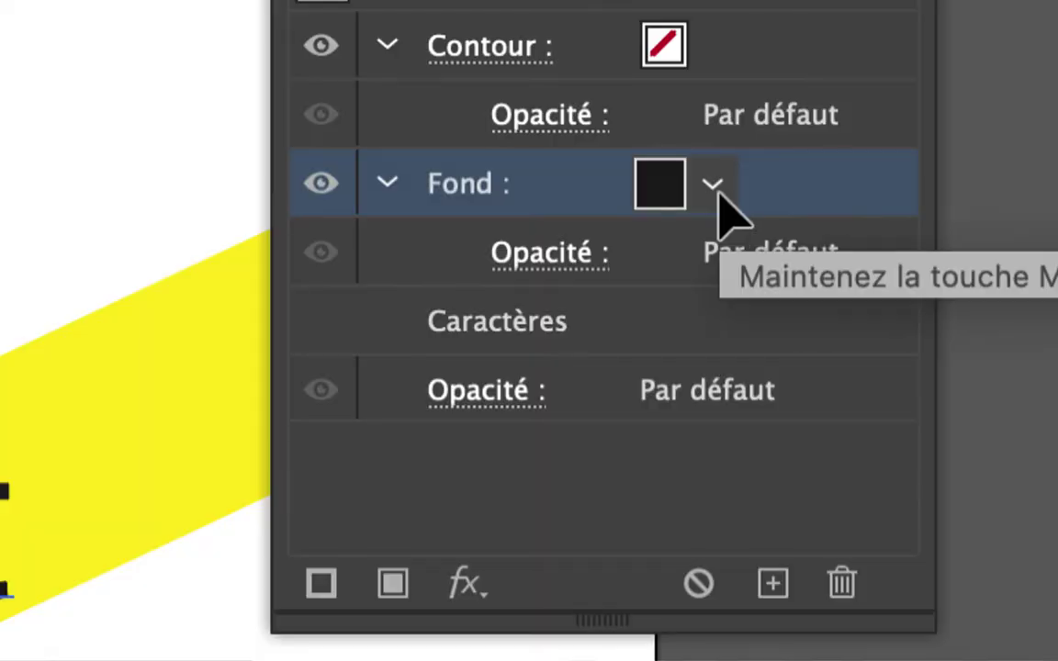
Fill the text with the olive swatch (R=189 V=164 B=65) and float the Swatches panel at left.
left_click(714, 188)
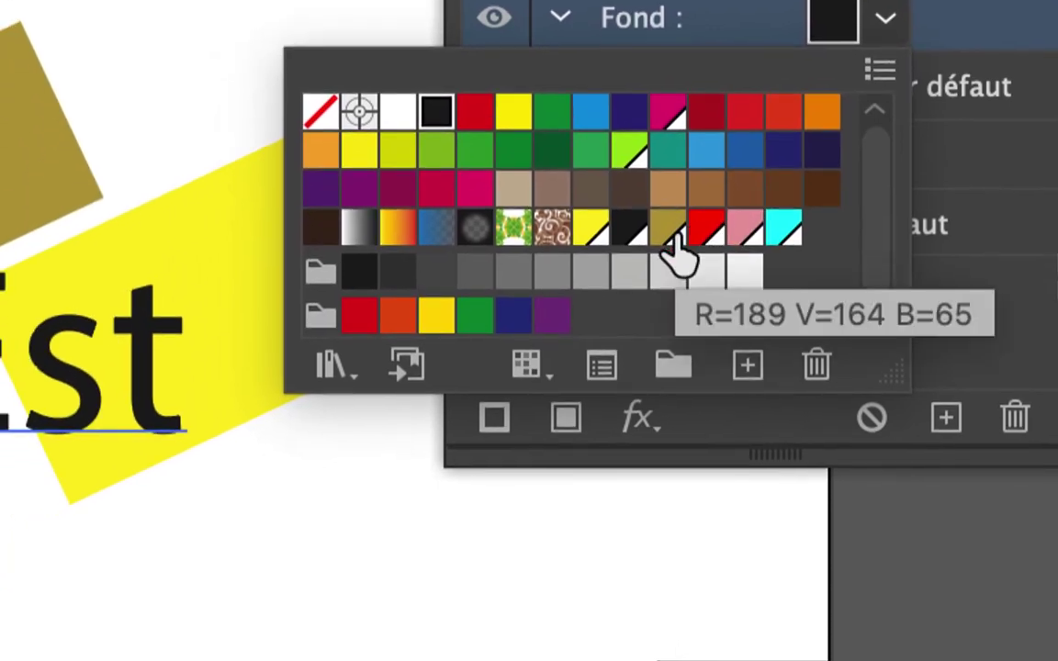
left_click(670, 234)
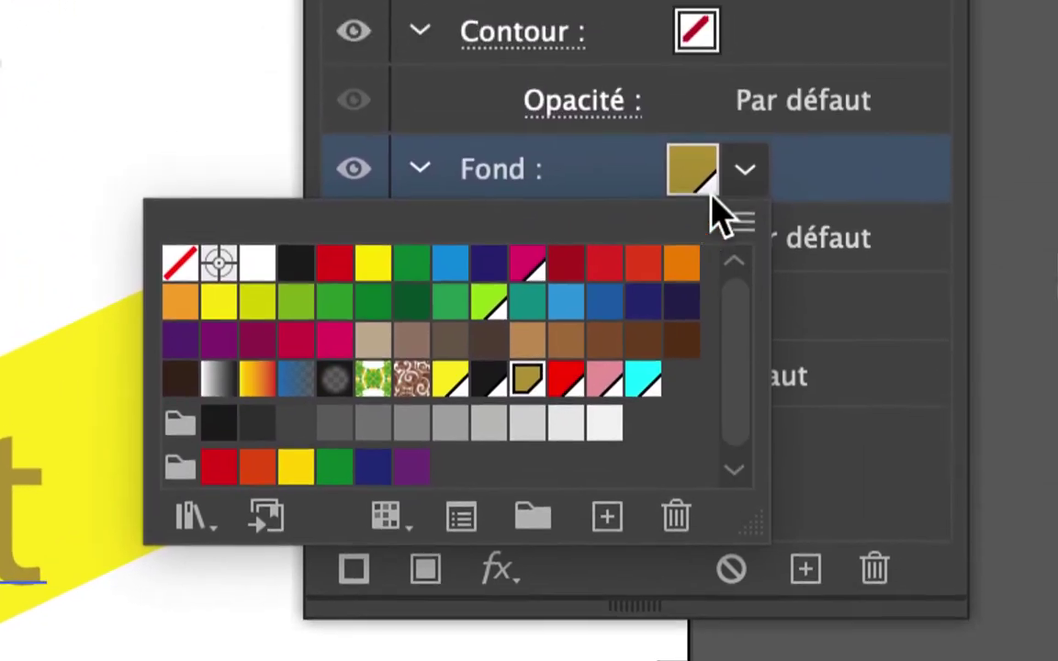
left_click(719, 193)
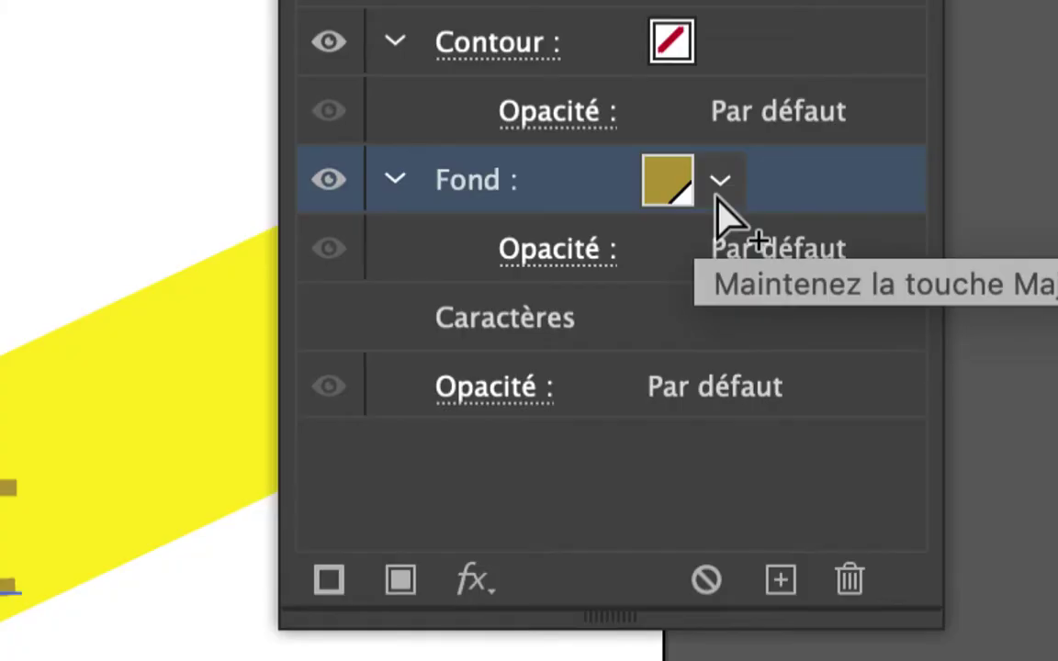
left_click(719, 183)
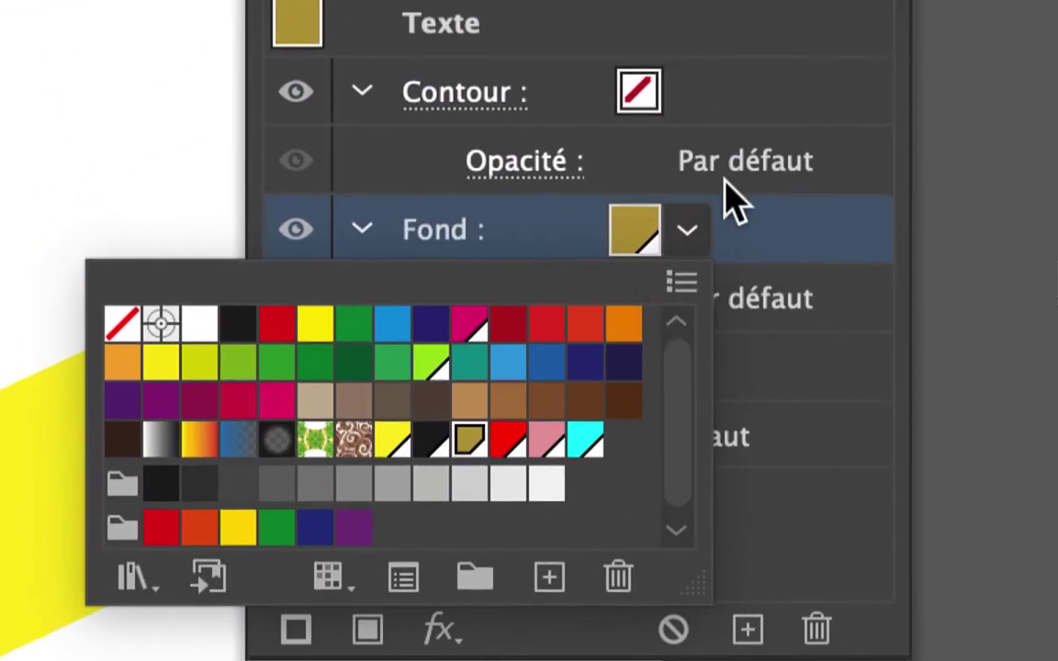
left_click(735, 202)
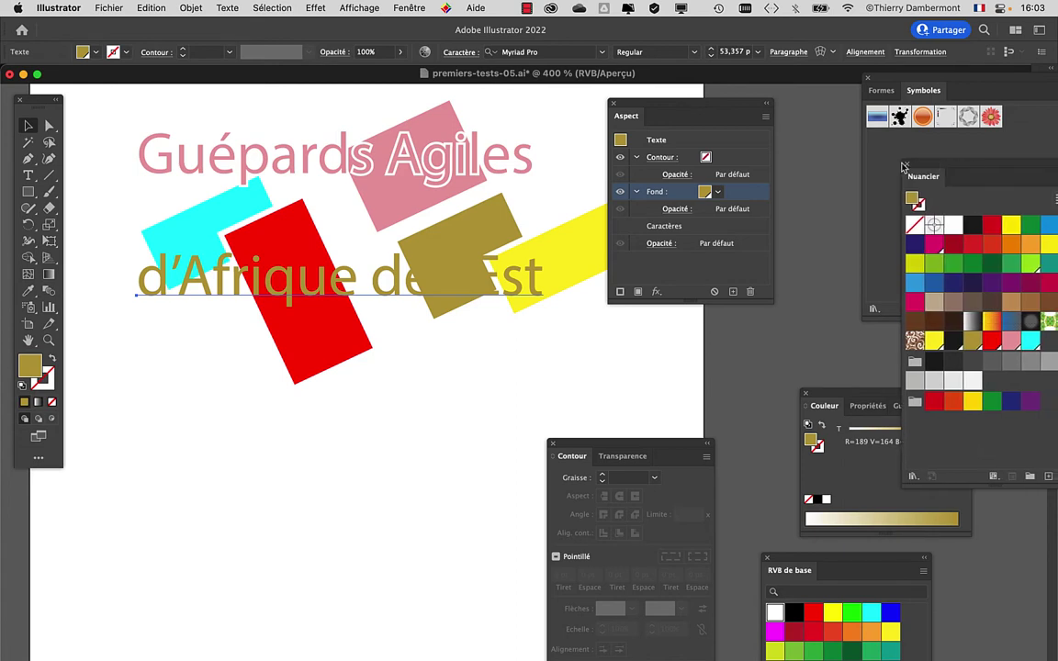
left_click_drag(952, 166, 163, 328)
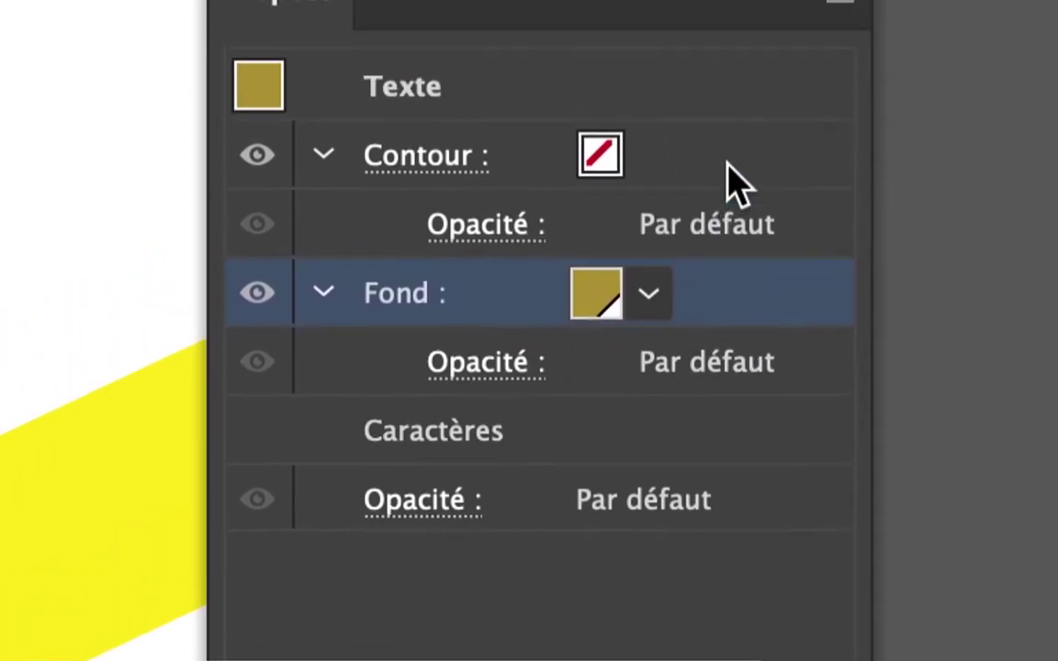
left_click(728, 165)
left_click(725, 190)
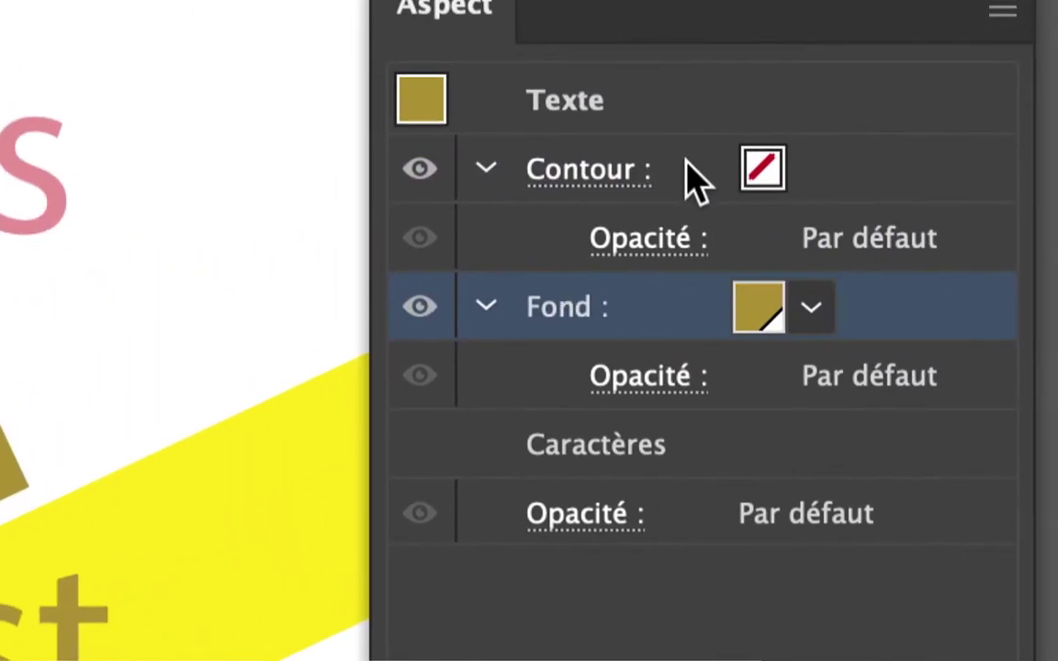
left_click(690, 179)
left_click(696, 302)
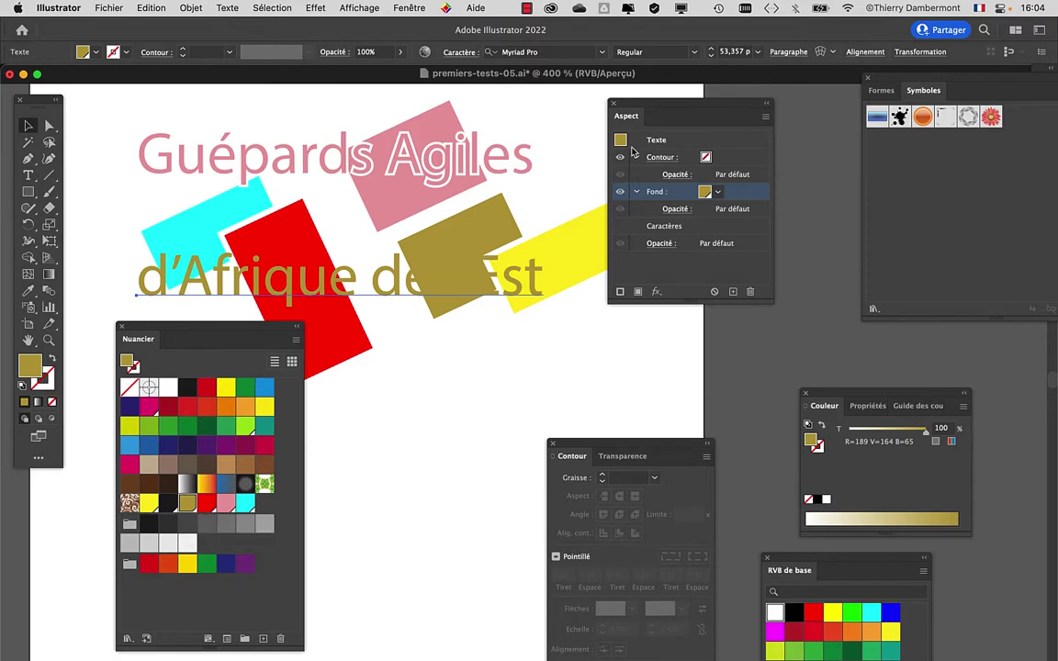
left_click_drag(649, 107, 613, 101)
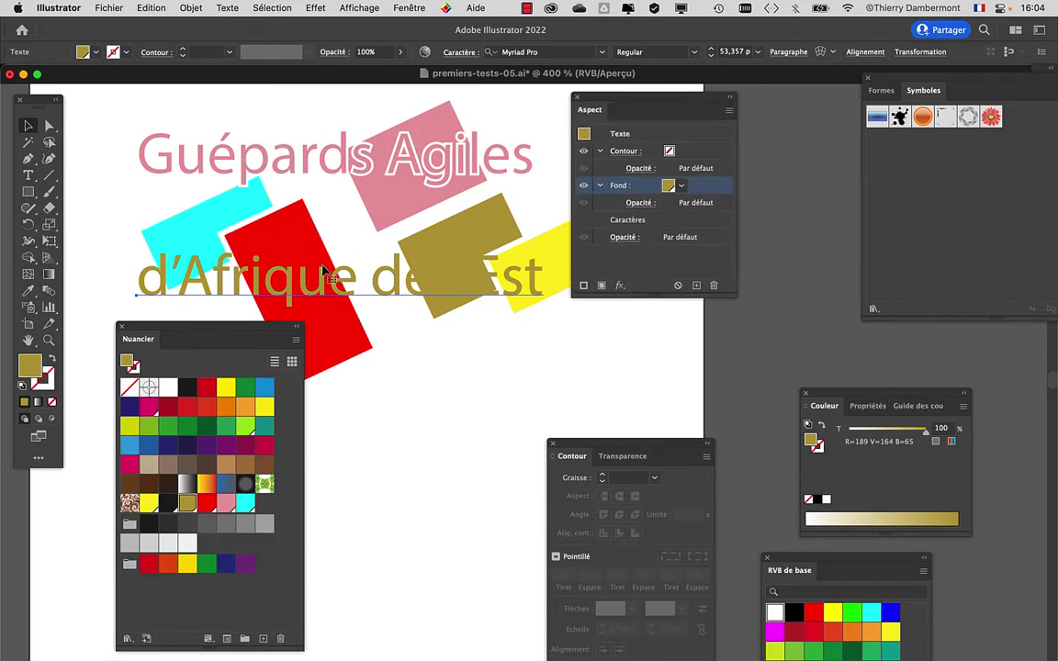
left_click_drag(248, 327, 233, 374)
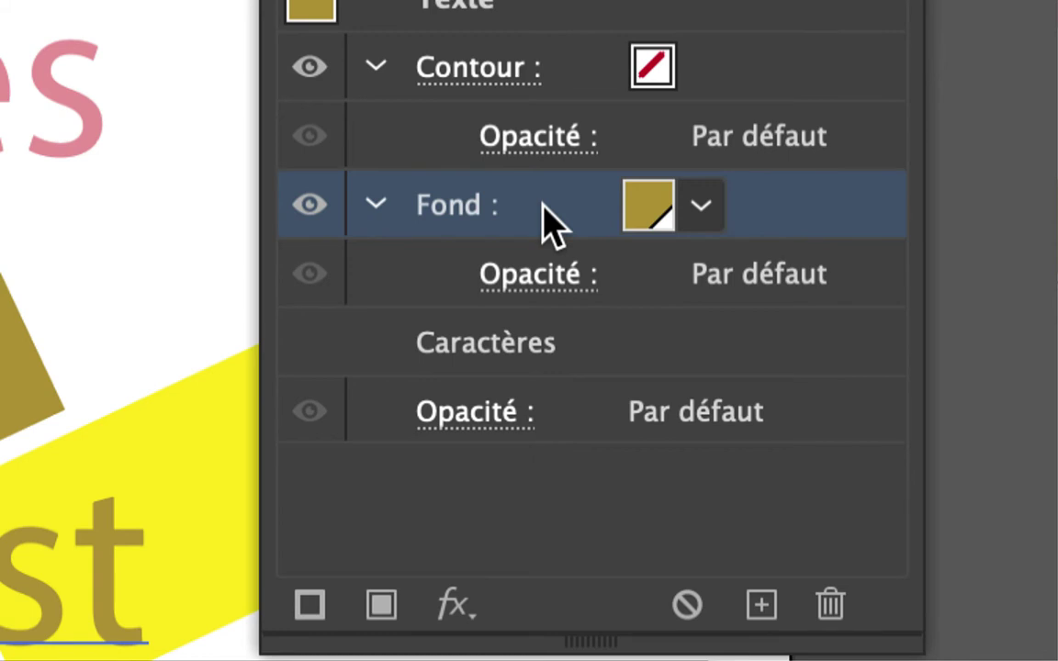
Select the text's Stroke row in the Aspect panel and make the stroke white.
left_click(550, 183)
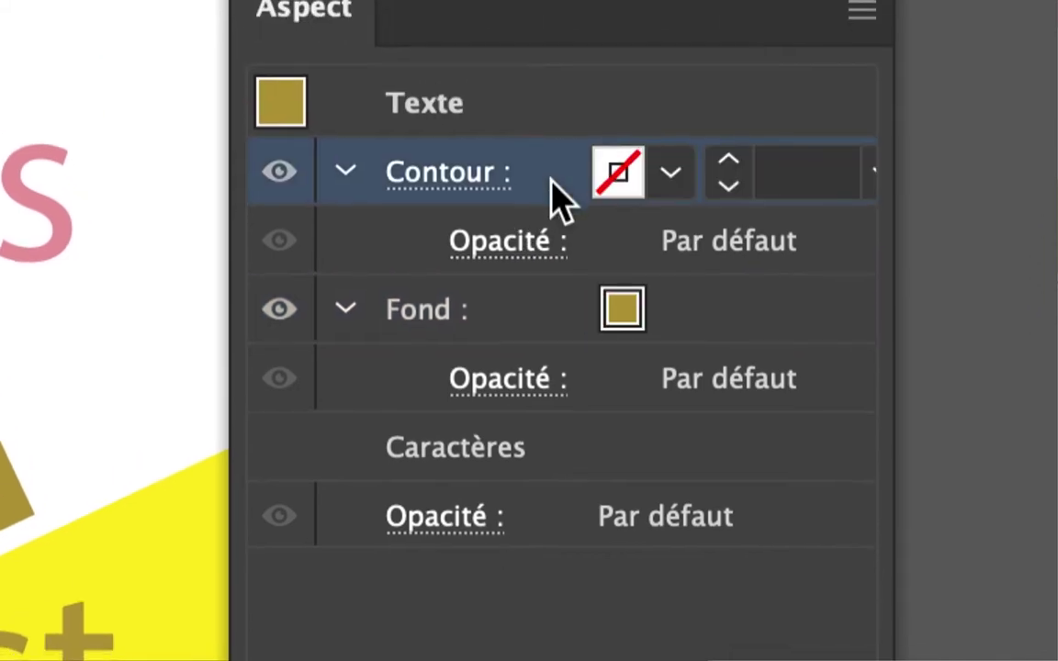
left_click(671, 176)
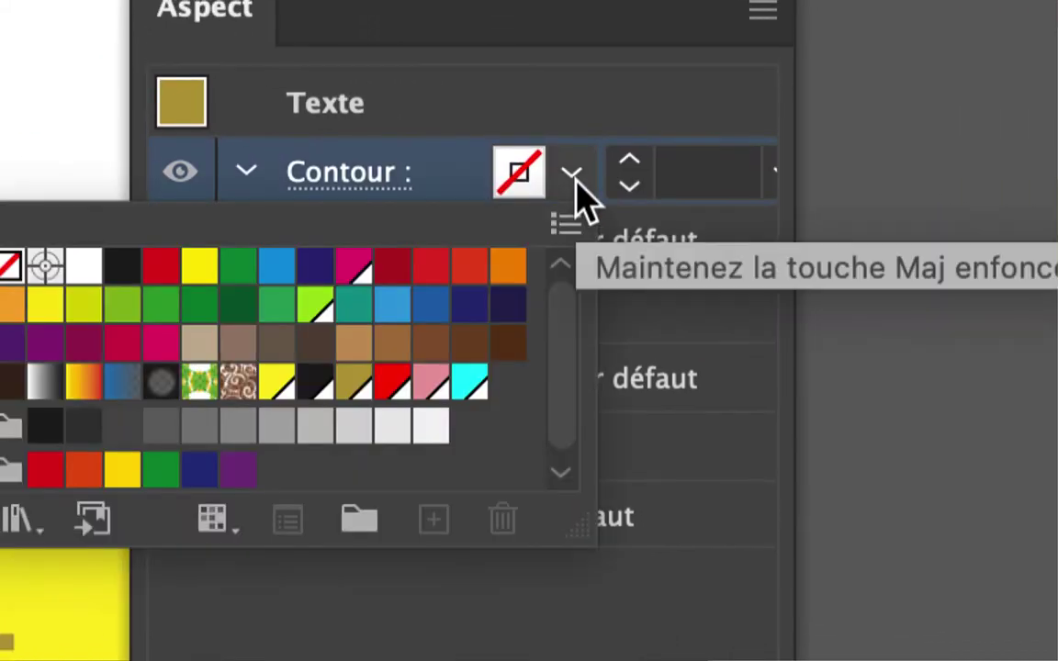
left_click(576, 180)
left_click(576, 180)
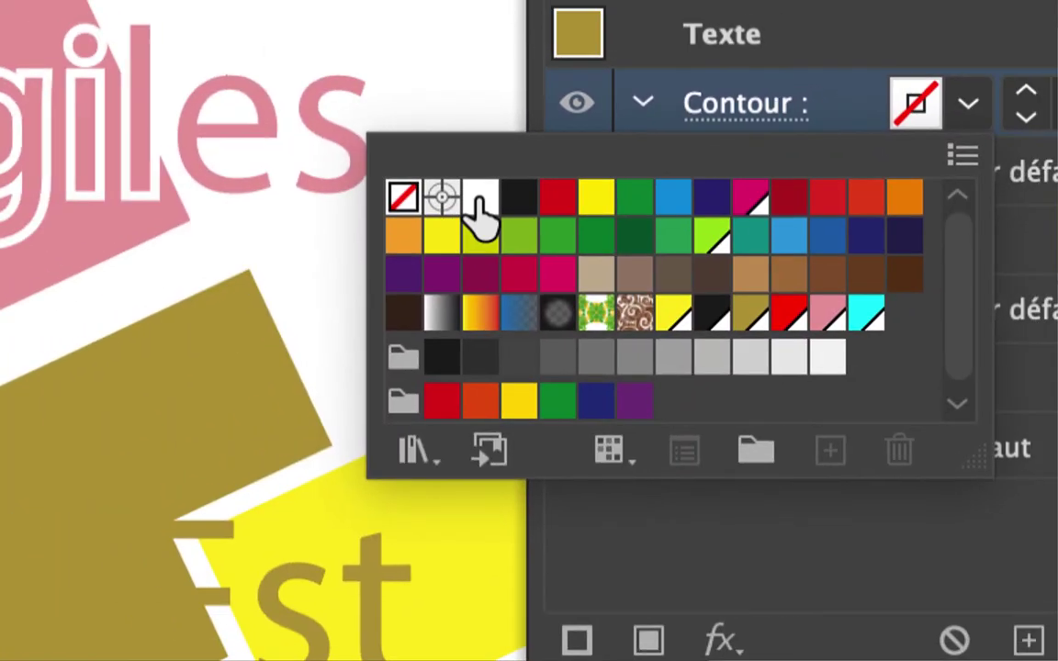
left_click(478, 204)
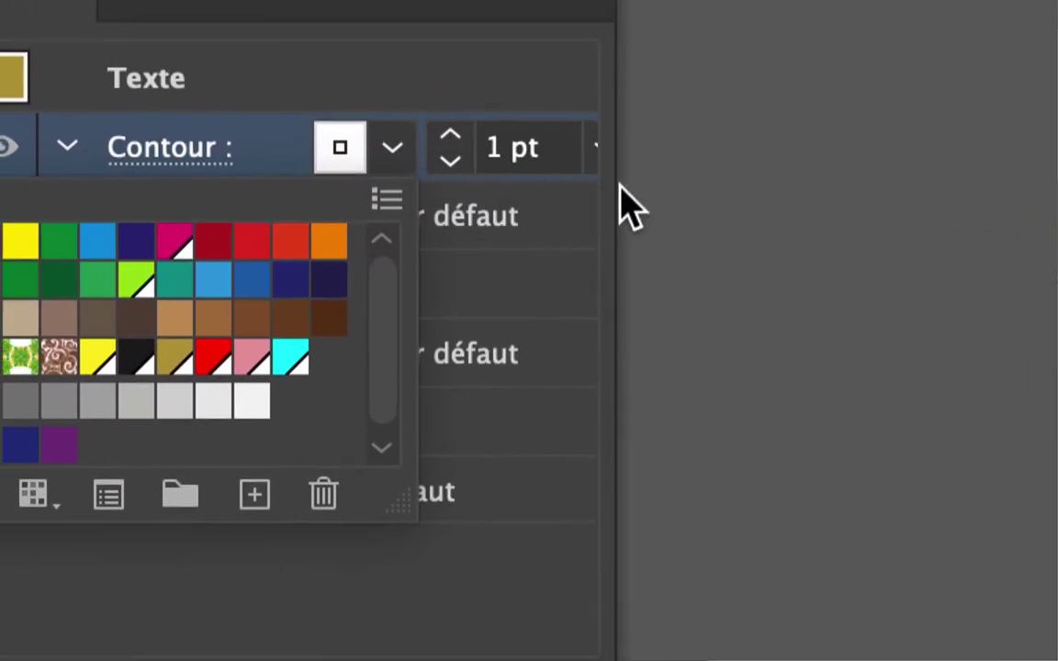
left_click(620, 206)
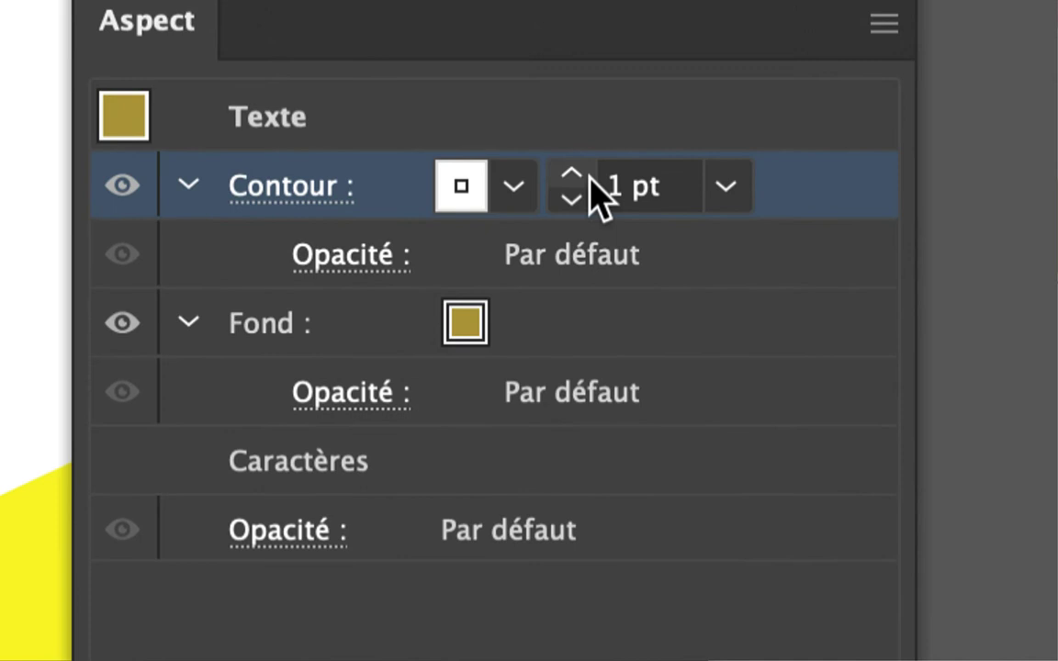
Set the white stroke weight to 3 pt.
left_click(585, 179)
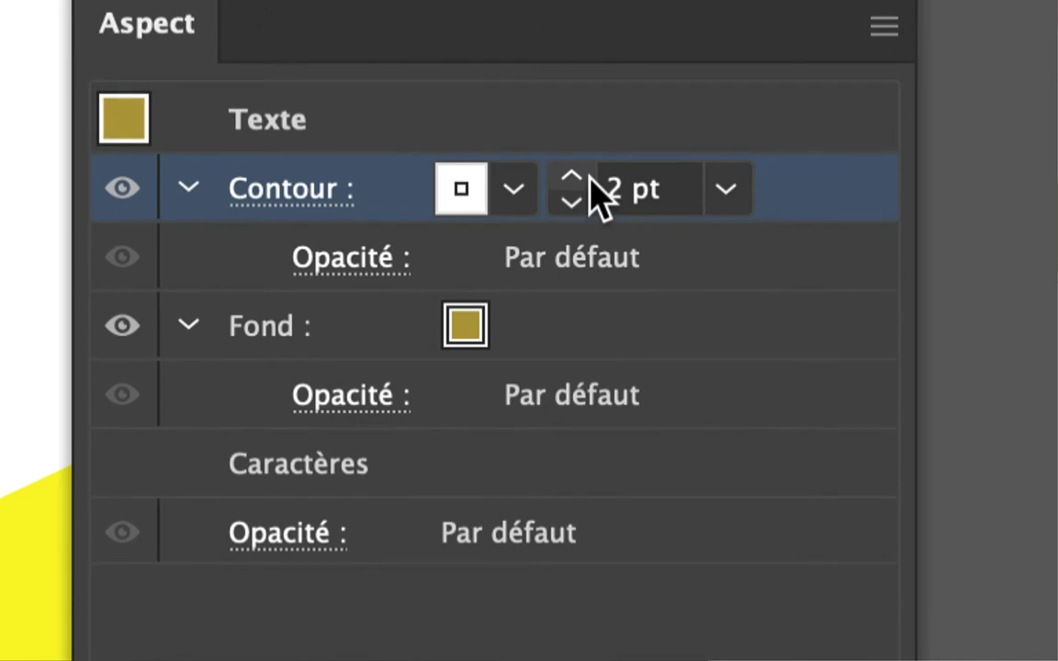
left_click(588, 177)
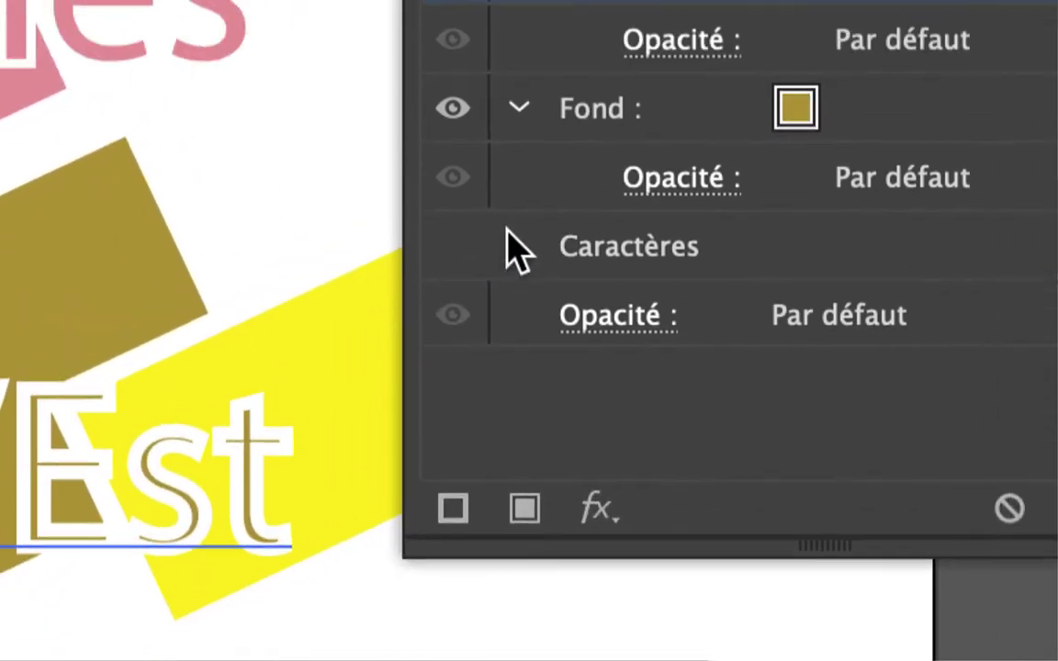
left_click(587, 188)
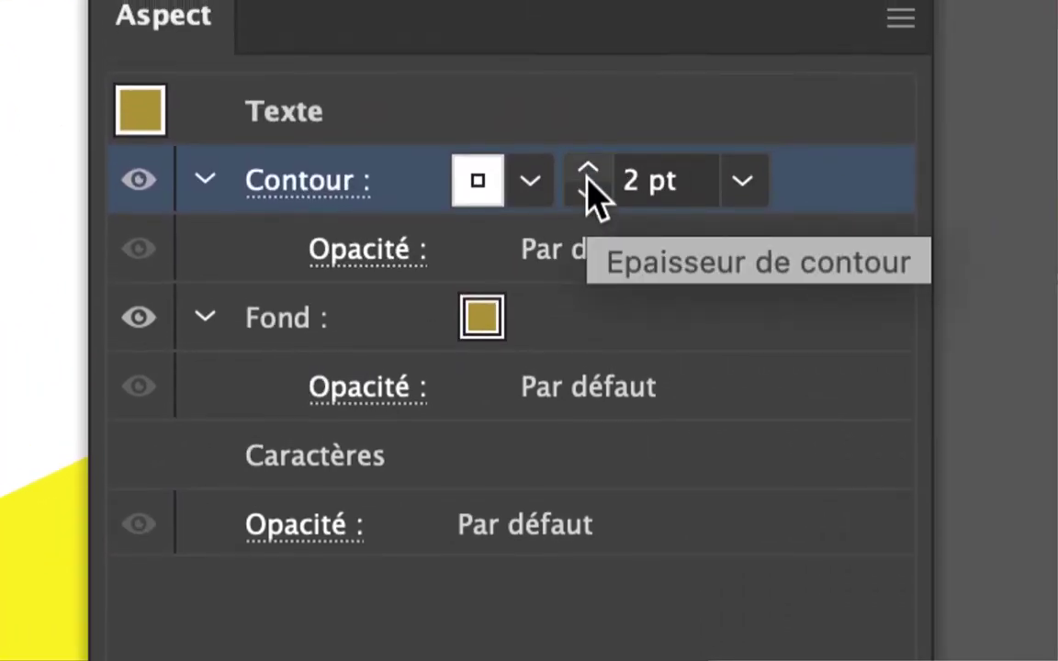
left_click(588, 174)
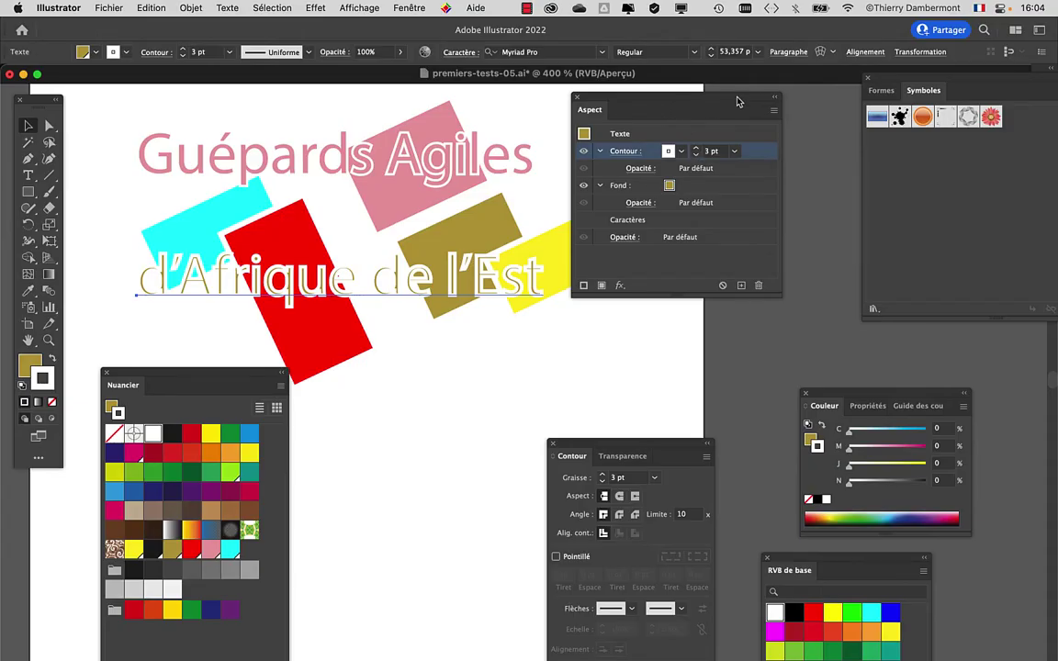
left_click_drag(737, 101, 788, 100)
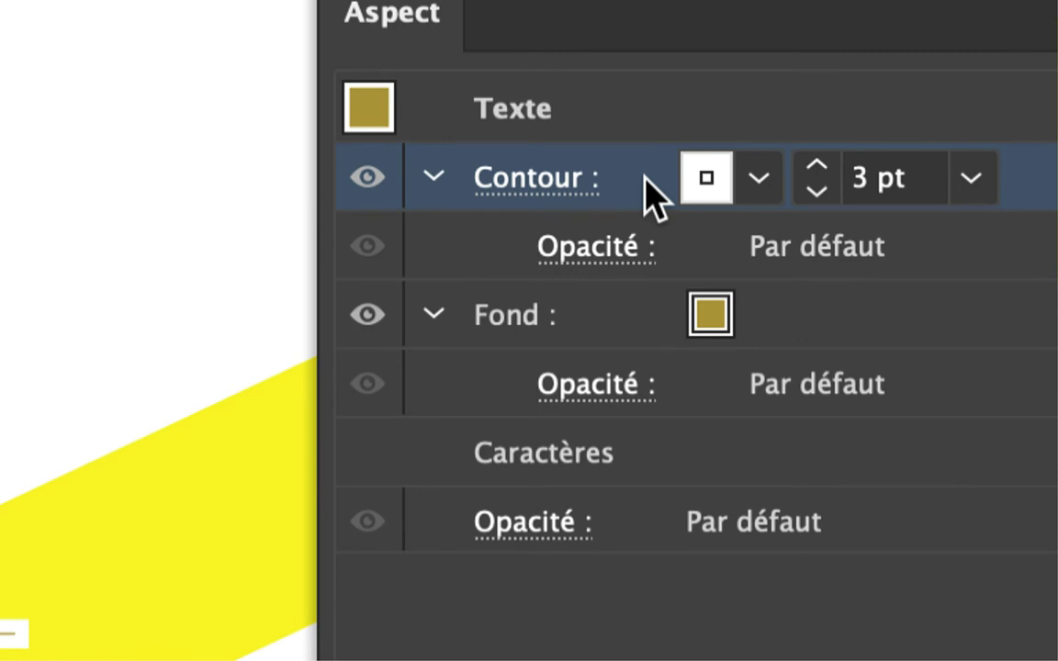
Drag the Stroke row beneath the Fill row so the outline sits under the olive fill.
mouse_move(648, 188)
left_mouse_down()
mouse_move(642, 237)
mouse_move(643, 228)
left_mouse_up()
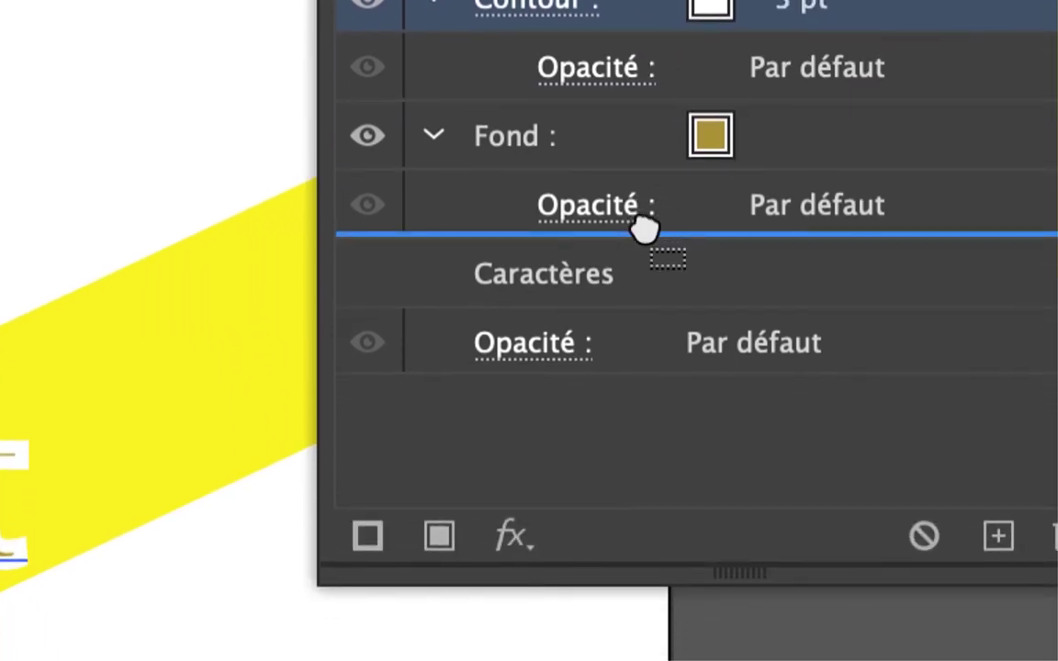
left_click_drag(643, 228, 645, 237)
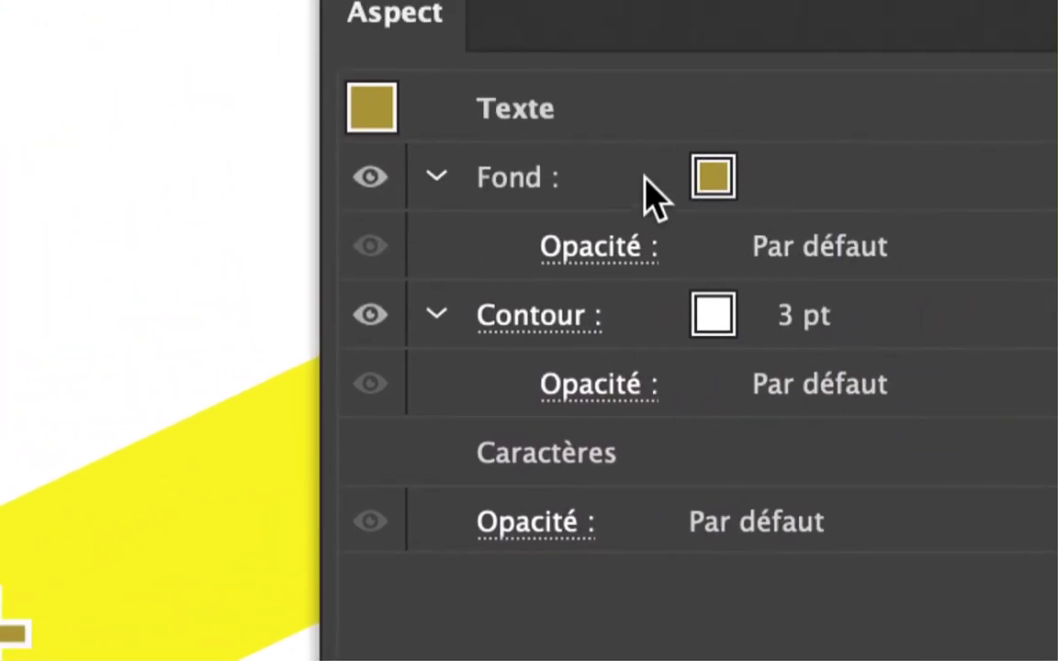
left_click(649, 190)
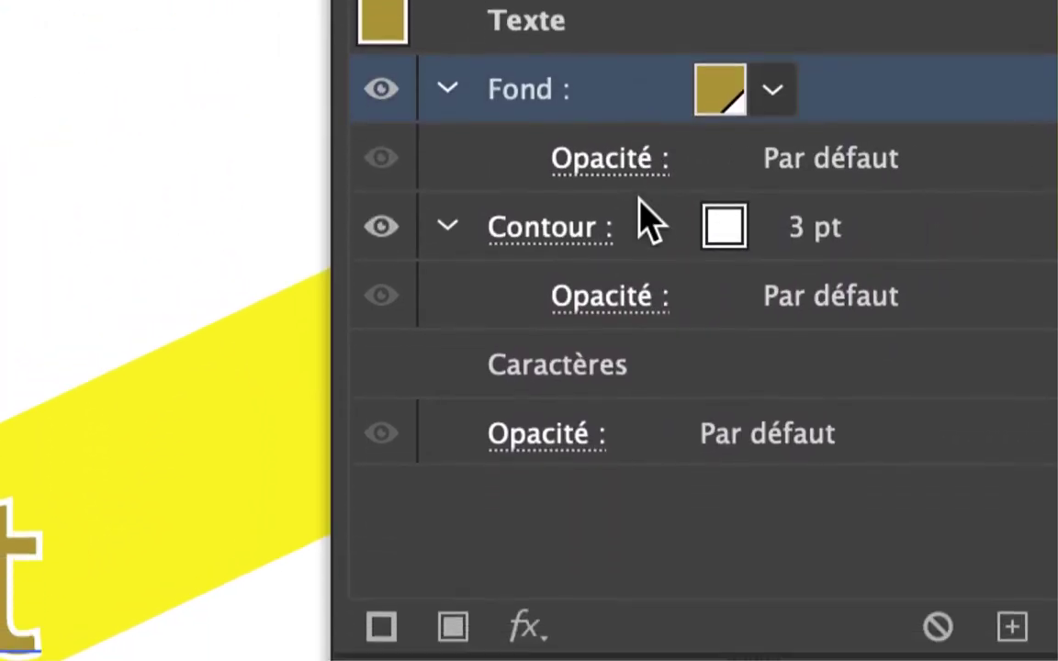
left_click(647, 225)
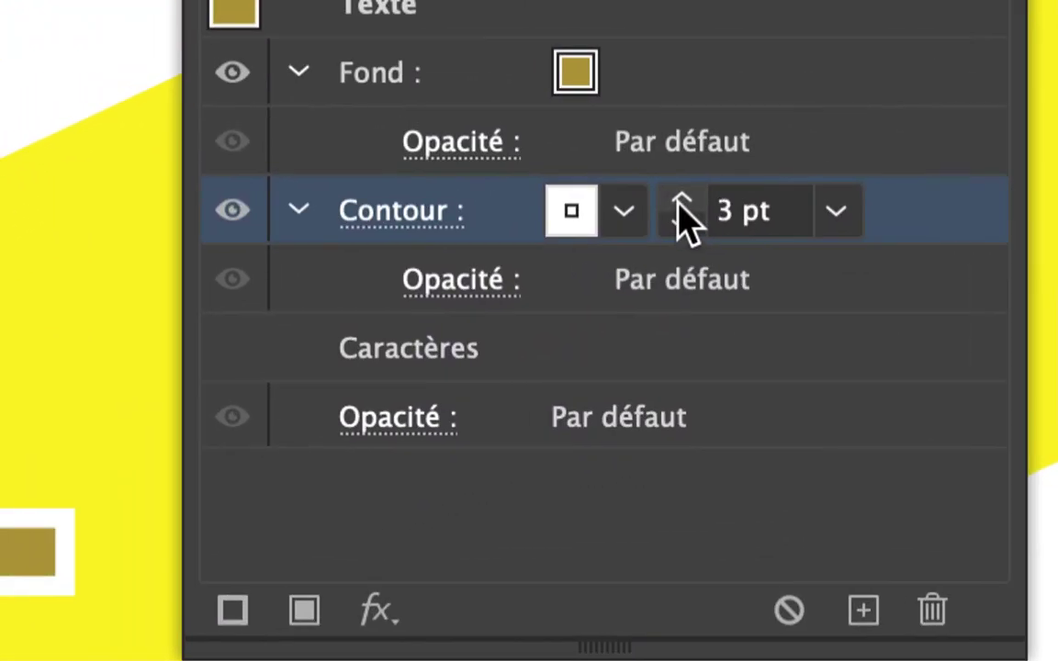
Set the white stroke weight to 4 pt.
left_click(707, 195)
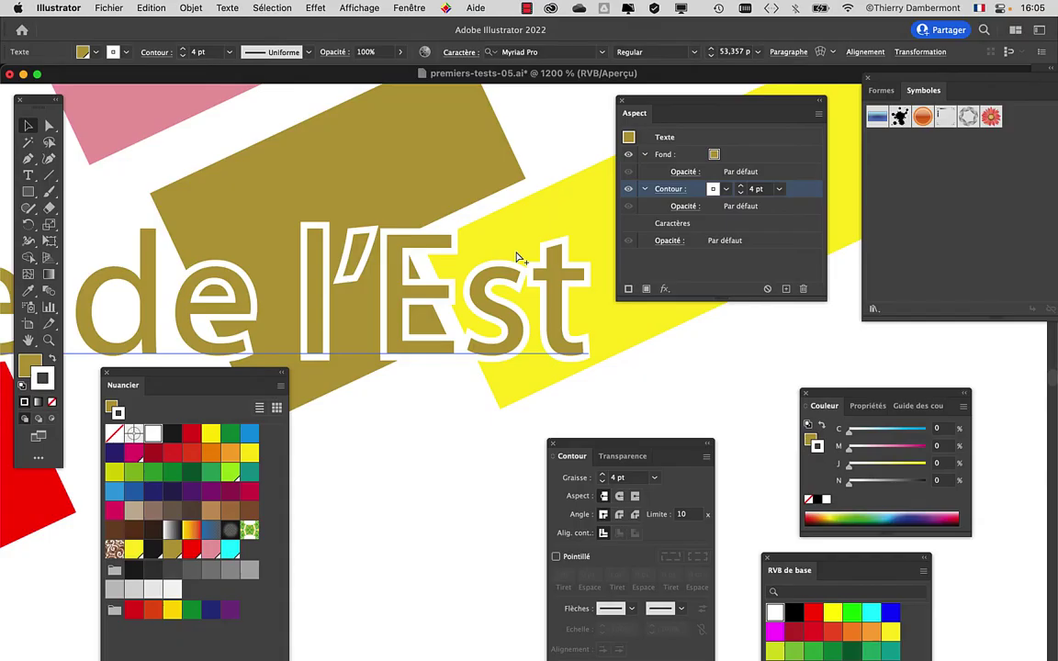
left_click(740, 193)
left_click(740, 187)
left_click(740, 186)
left_click(740, 193)
Pan the view and drag the Aspect panel lower, off the text.
scroll(376, 277, "down", 1)
scroll(377, 277, "down", 1)
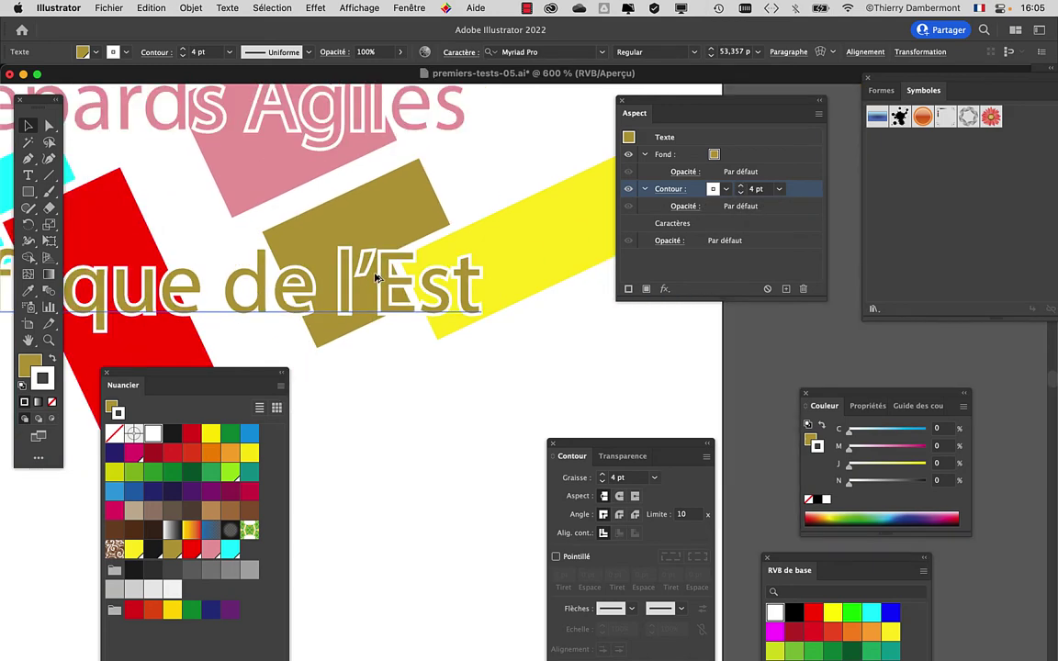
scroll(377, 278, "left", 2)
scroll(377, 277, "left", 3)
scroll(376, 277, "left", 2)
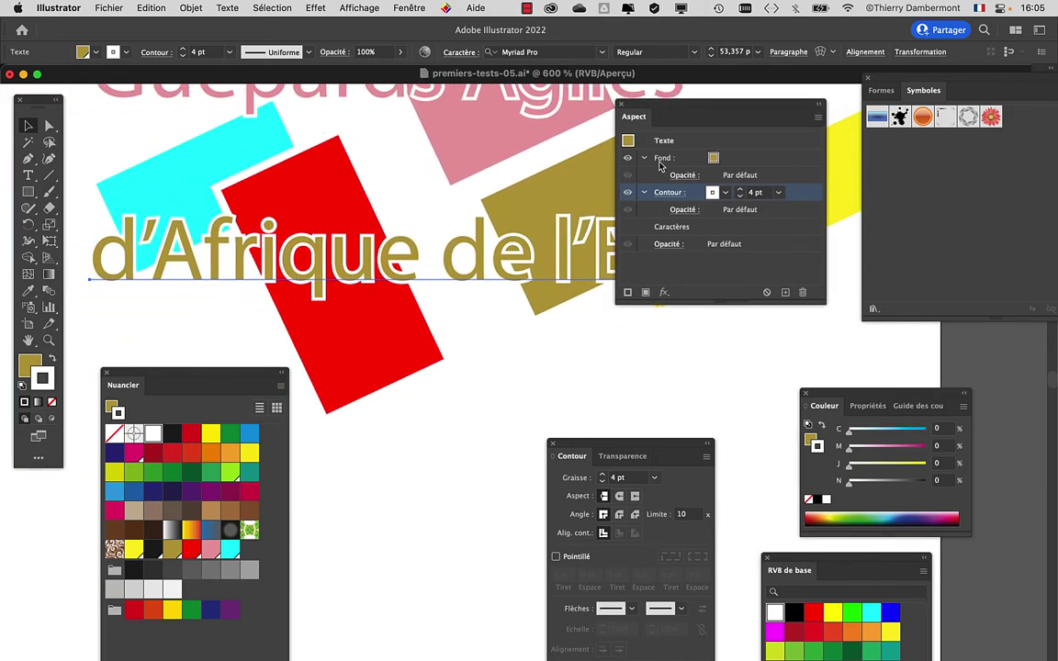
left_click_drag(646, 113, 644, 380)
Replace 'de l'Est' with 'sauvage' so the line reads 'd'Afrique sauvage', then return to Selection tool.
left_click(30, 177)
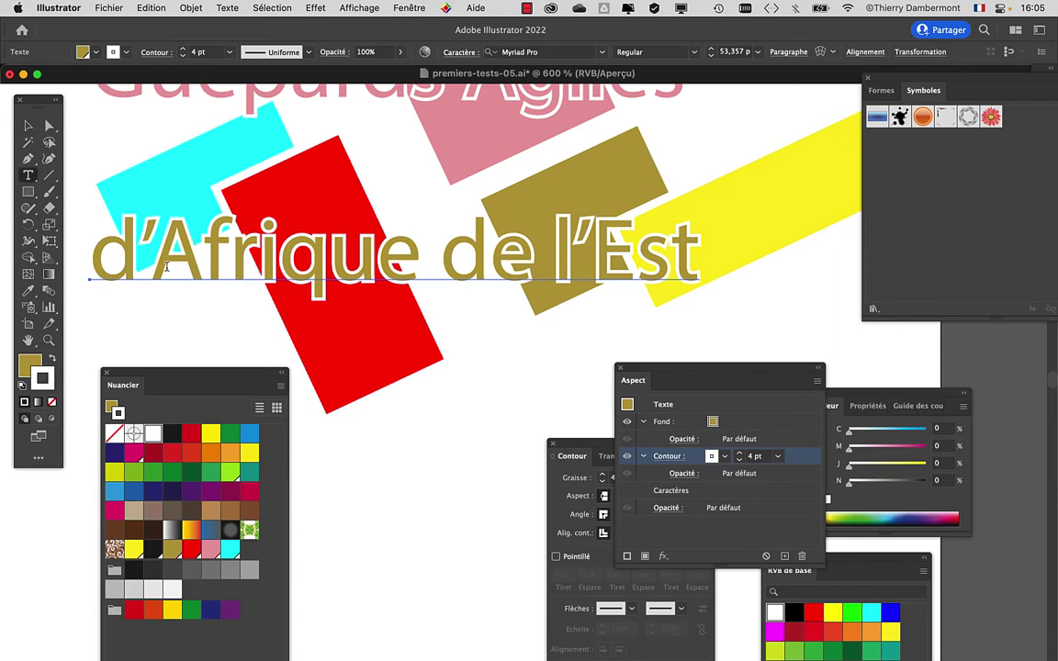
left_click_drag(150, 261, 422, 260)
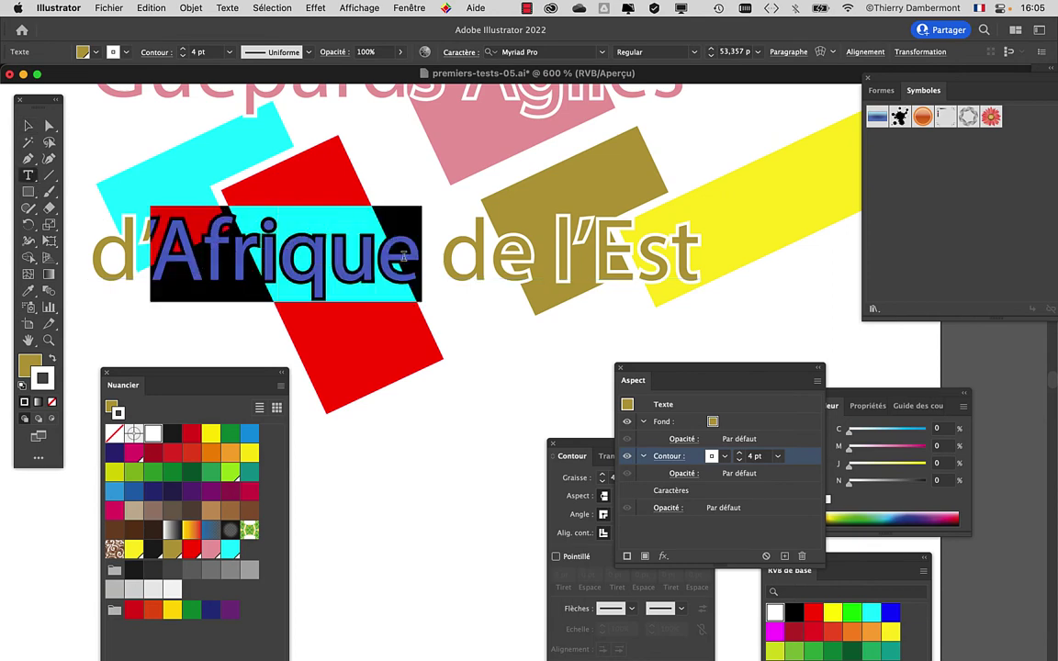
key("Right")
left_click_drag(448, 254, 773, 291)
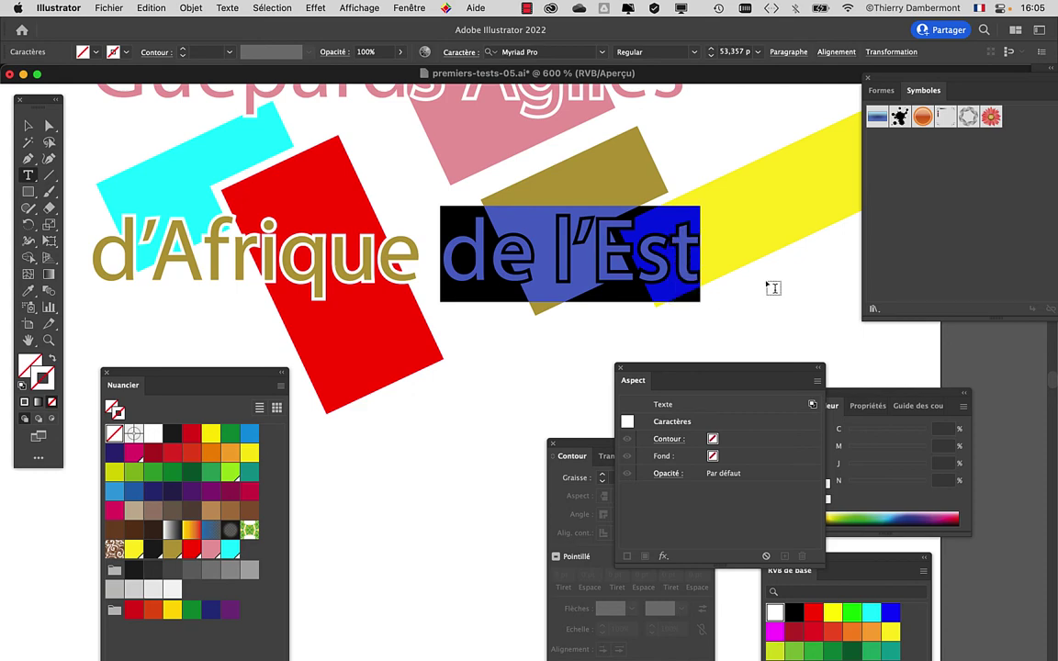
type("sauva")
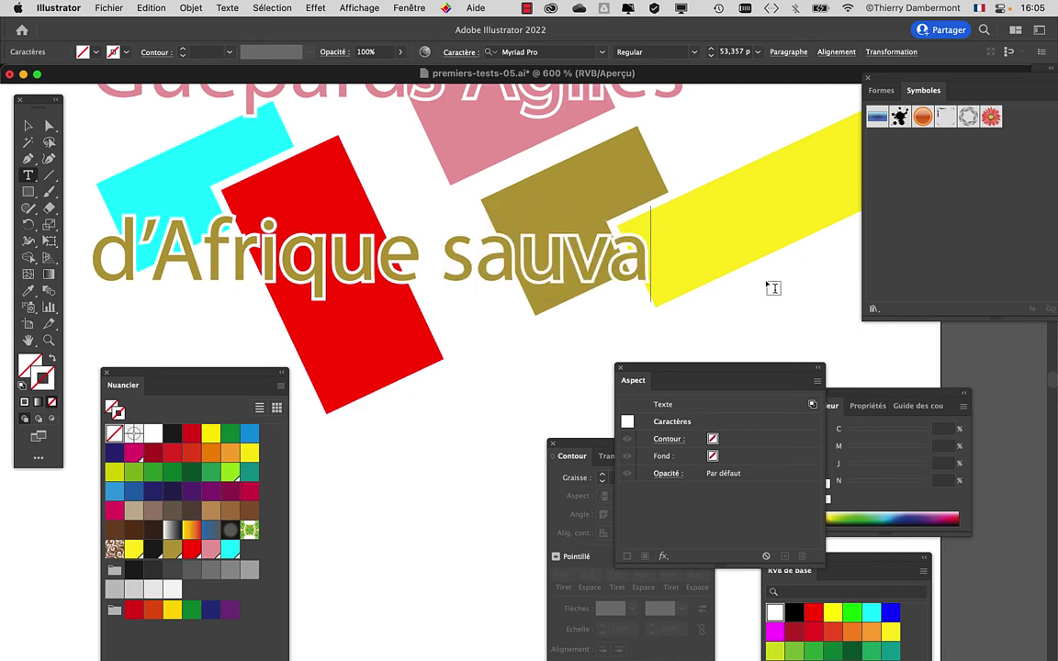
type("ge")
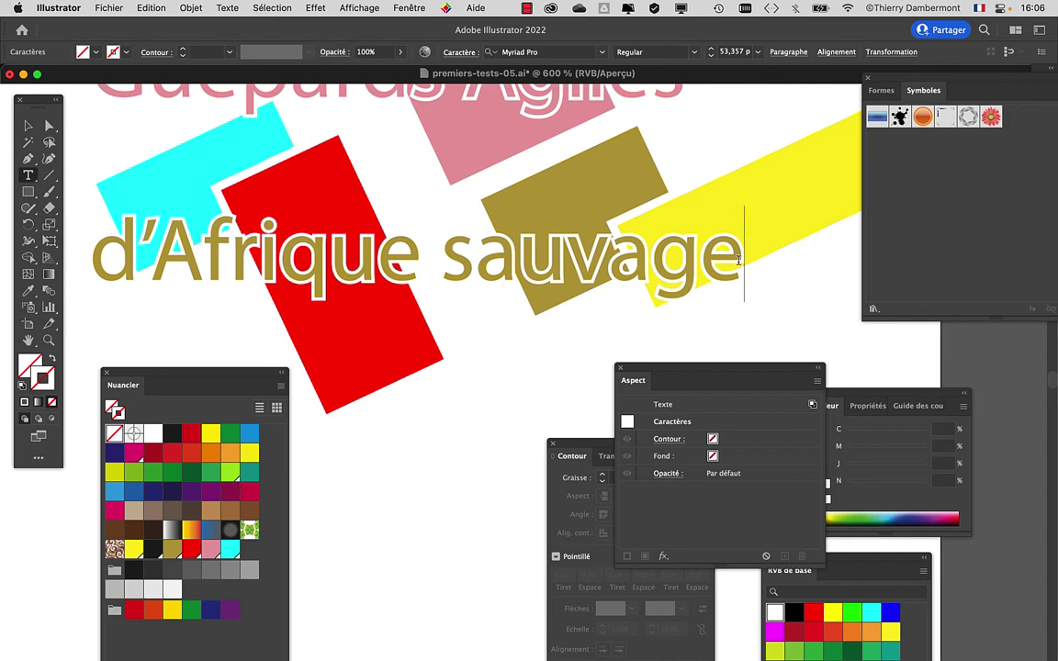
left_click_drag(737, 260, 77, 249)
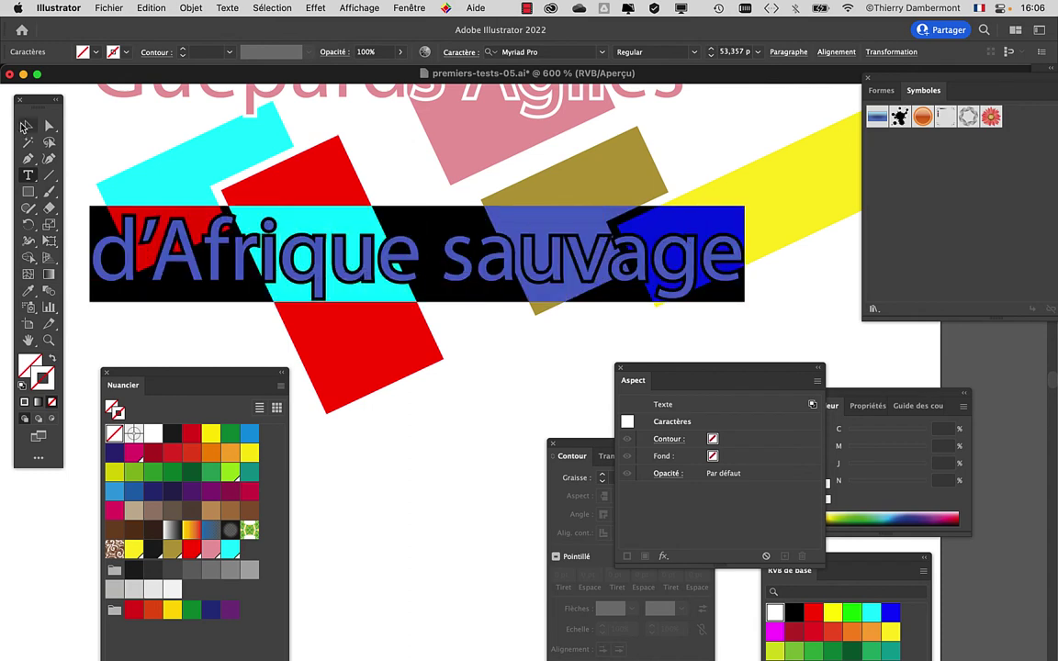
left_click(25, 126)
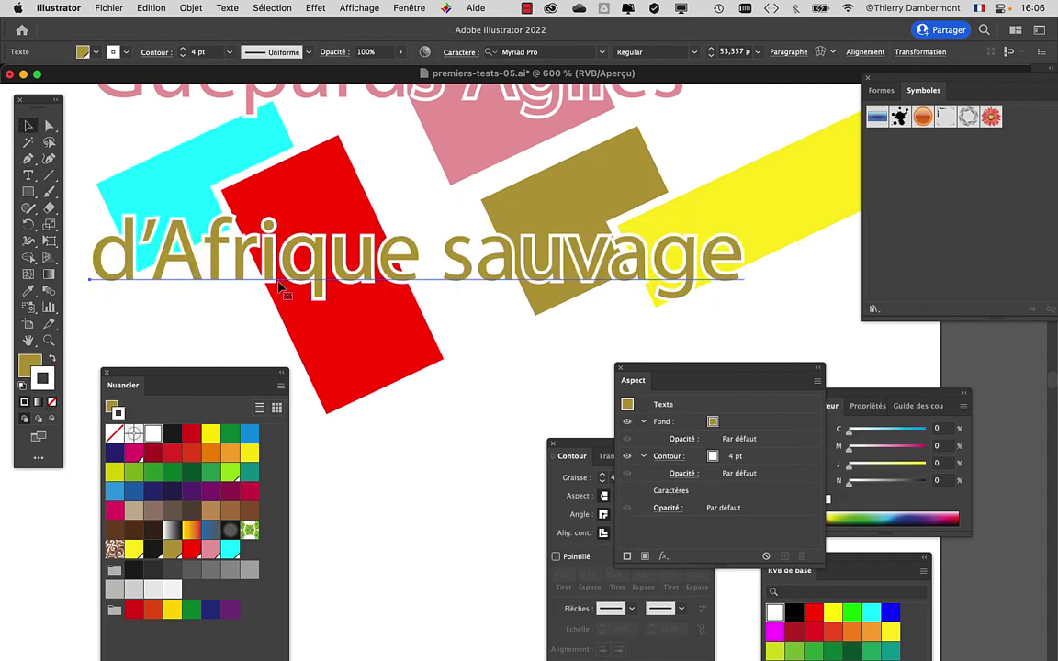
Move the 'd'Afrique sauvage' text up and right across the cyan, red, olive and yellow rectangles.
left_click_drag(280, 287, 298, 326)
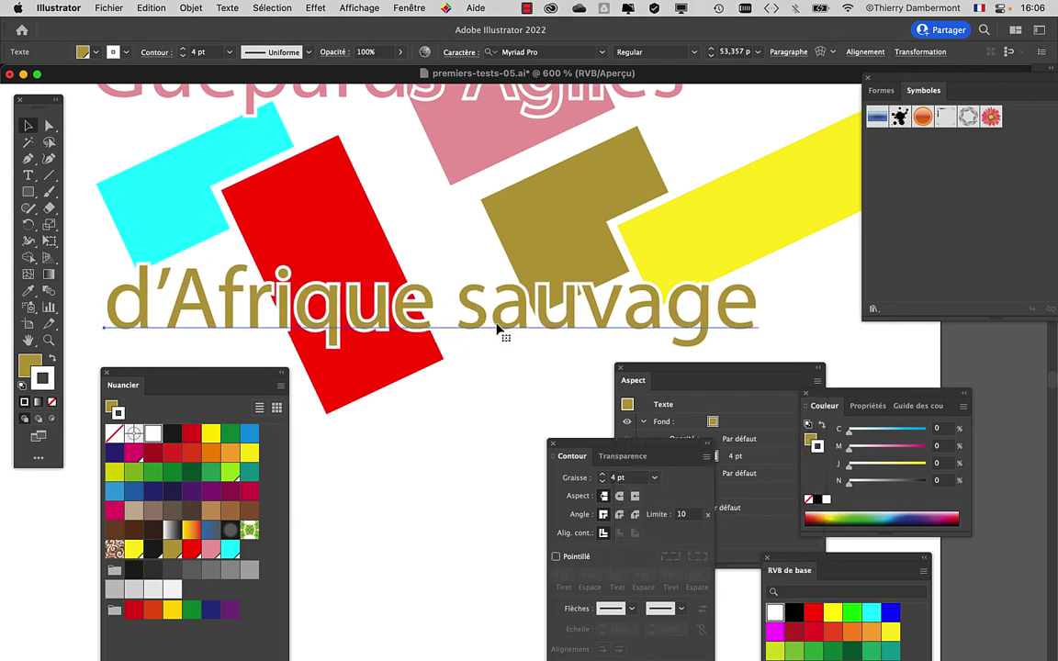
left_click_drag(500, 331, 474, 317)
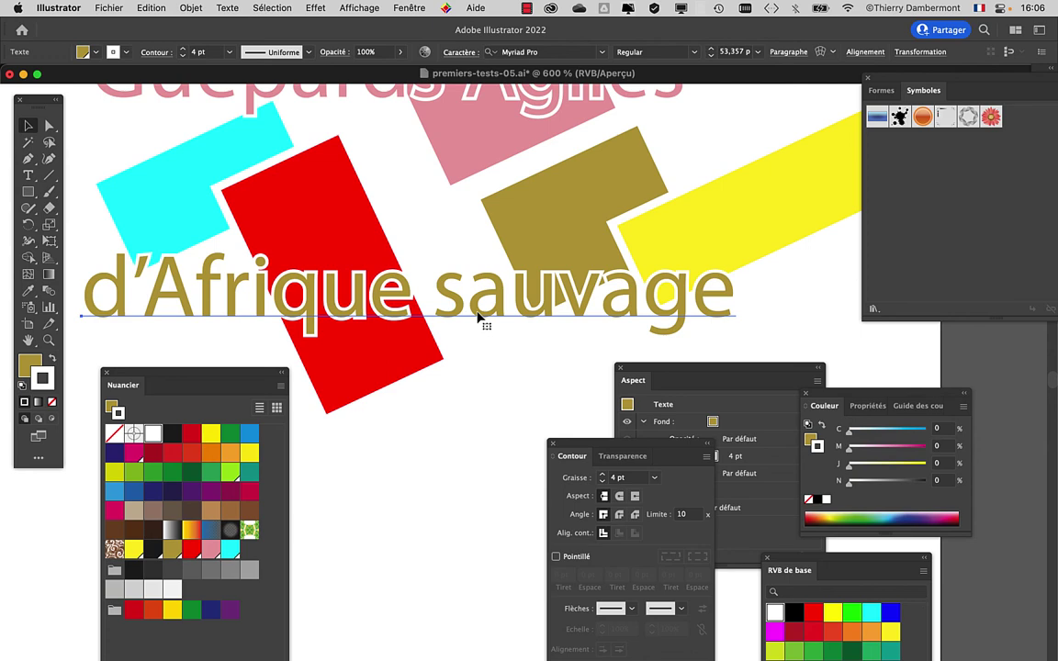
left_click_drag(478, 316, 521, 246)
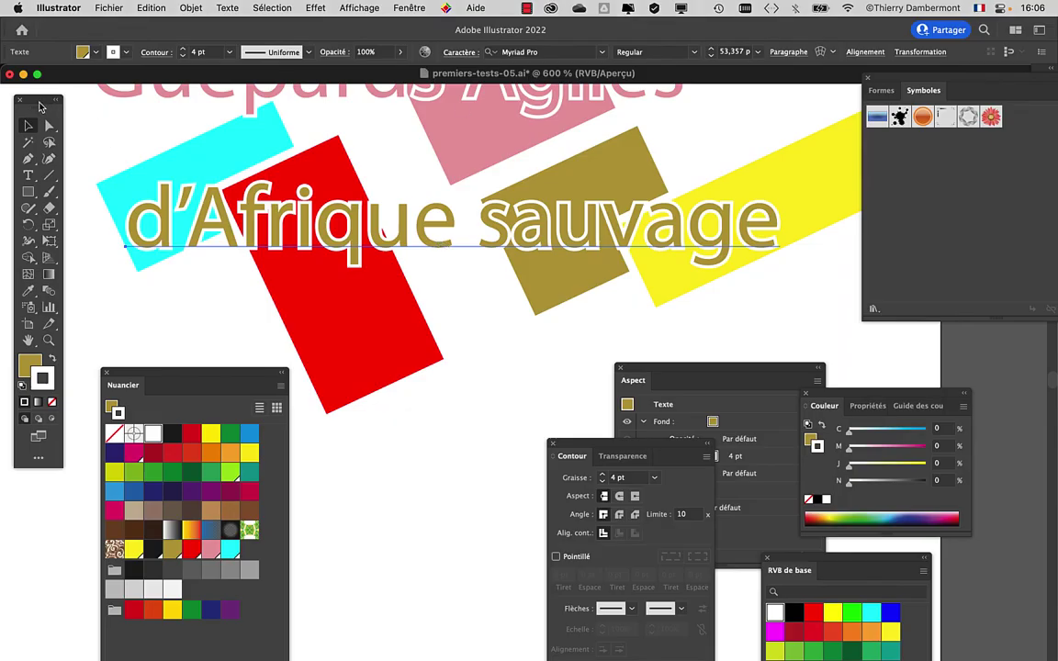
left_click_drag(39, 106, 47, 93)
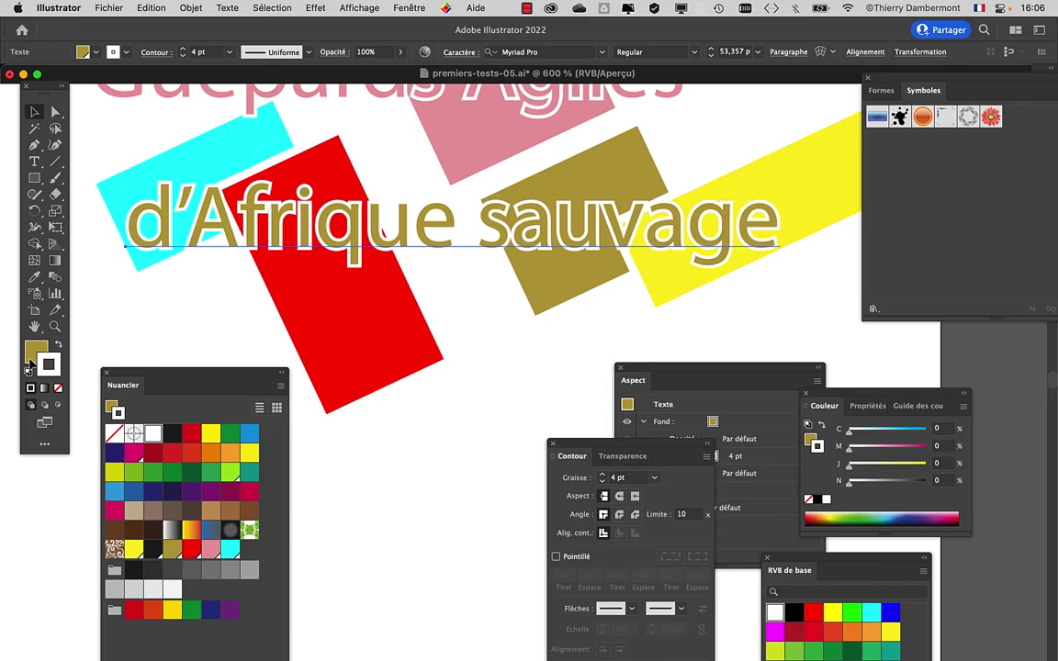
Try cyan and teal colours in the fill Color Picker, then close it keeping the olive R=189 V=164 B=65.
double_click(28, 364)
left_click(139, 410)
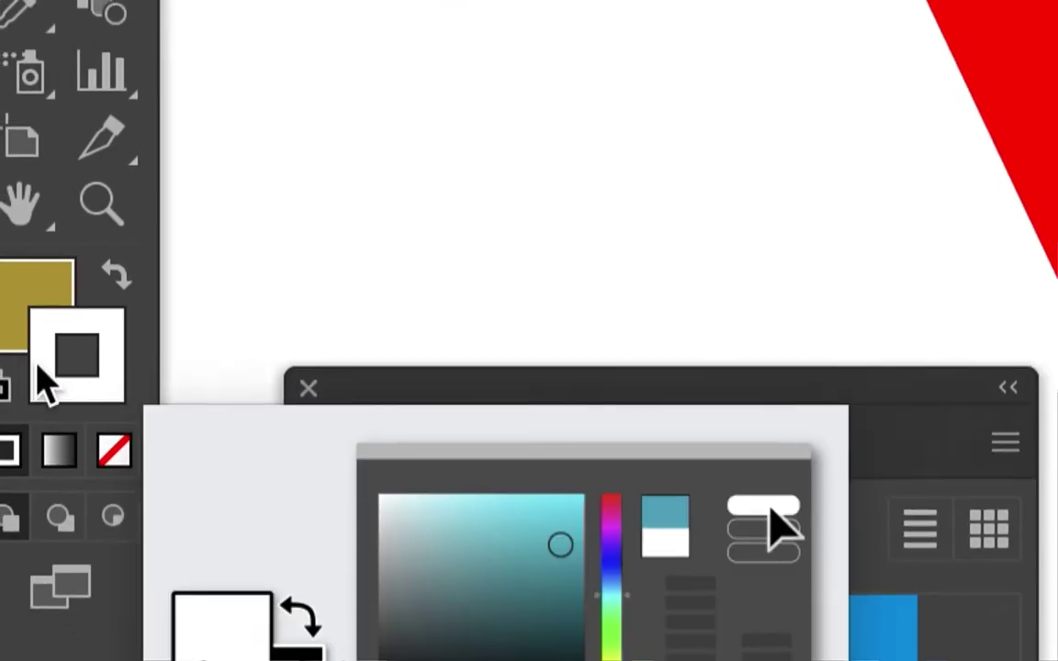
left_click(37, 368)
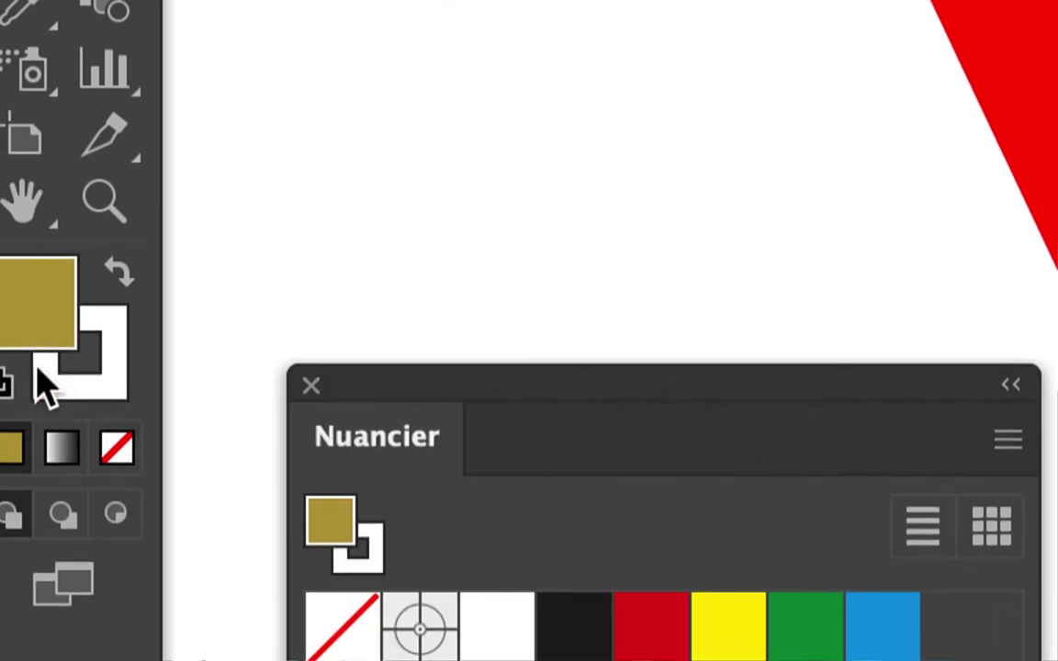
double_click(16, 334)
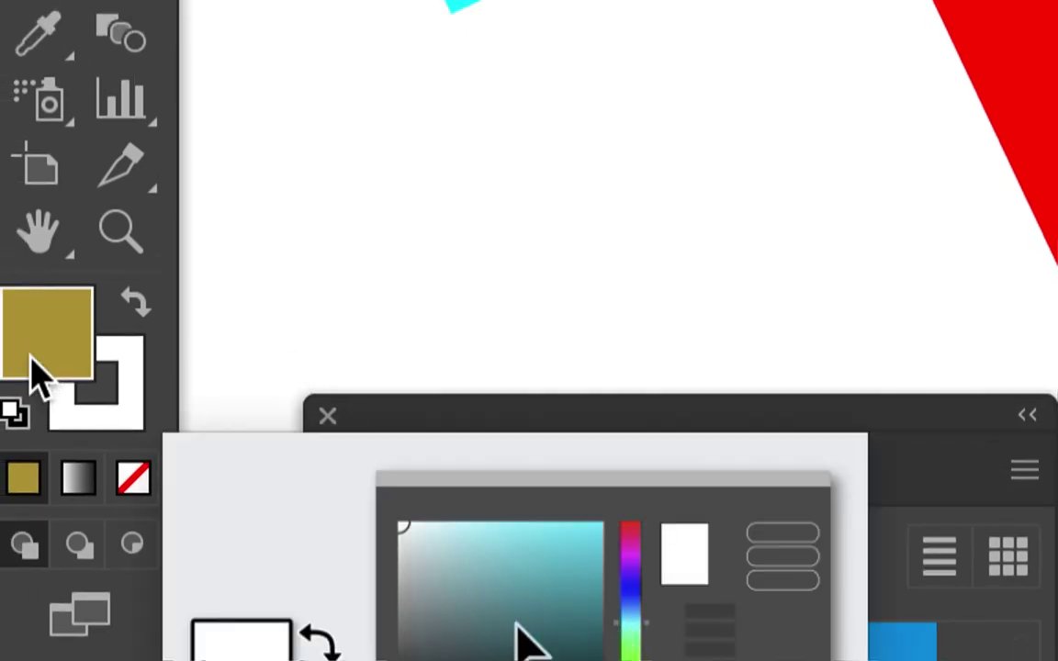
left_click_drag(404, 530, 578, 574)
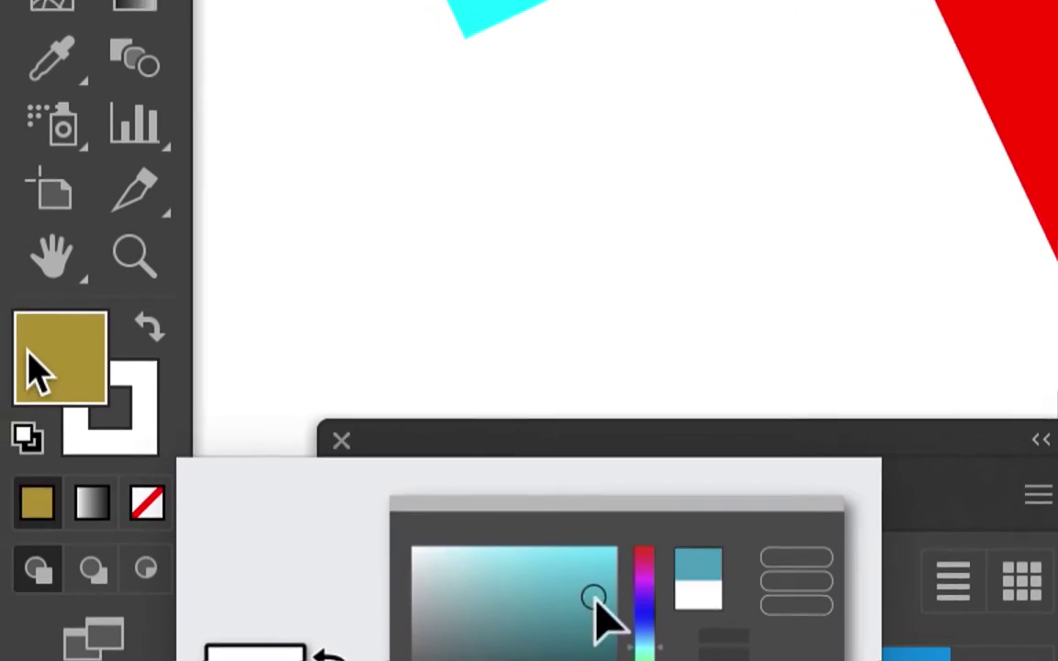
left_click(796, 558)
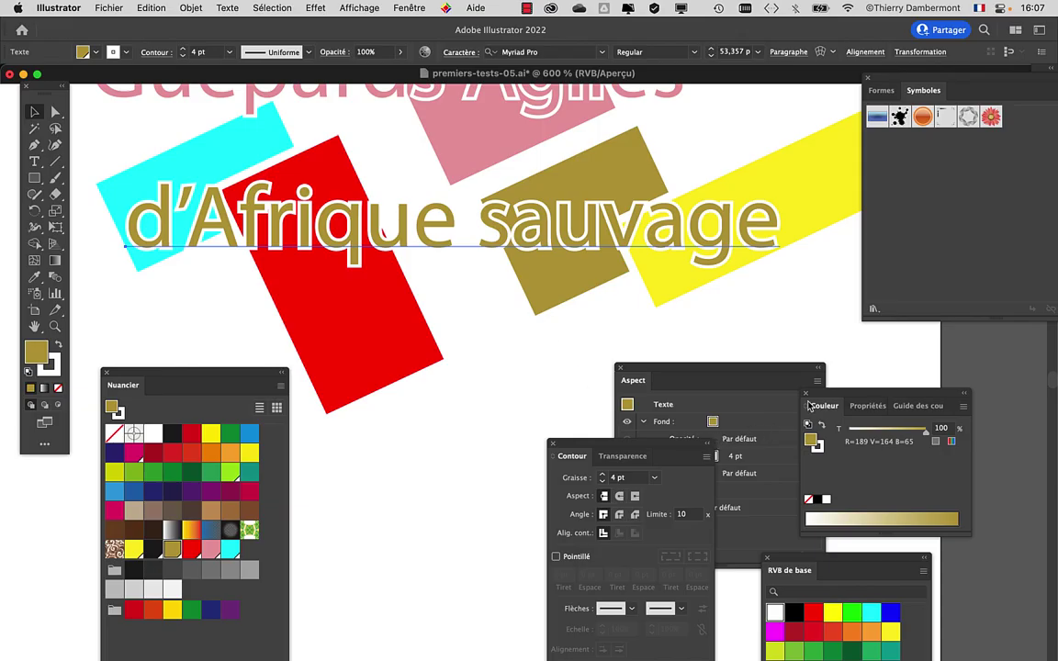
Move the Aspect panel to the lower left beside the Swatches panel.
left_click_drag(706, 368, 640, 110)
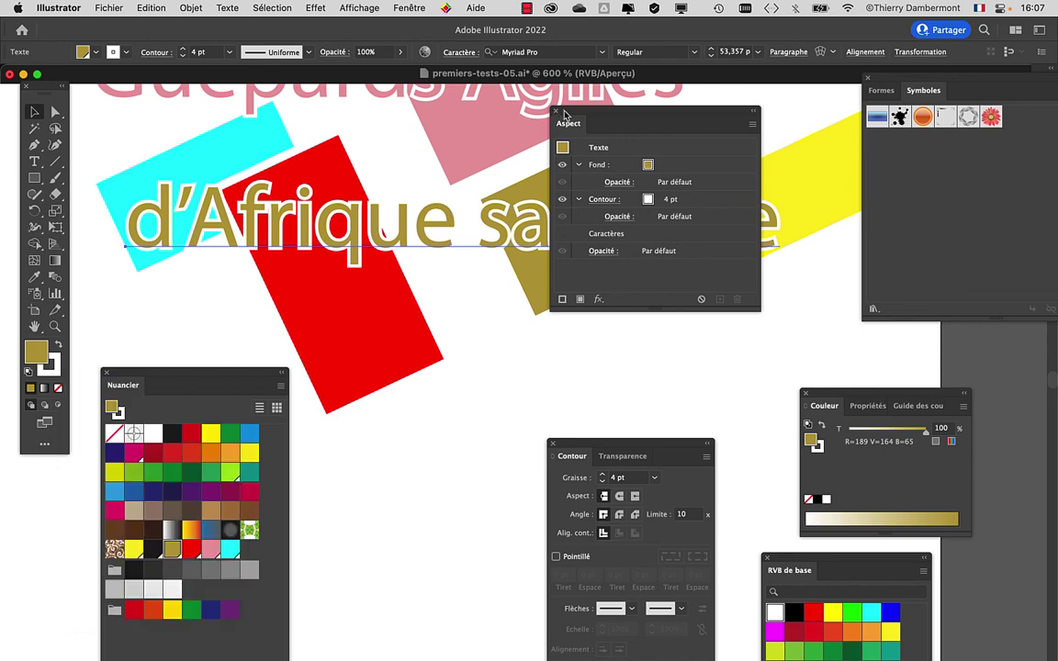
mouse_move(564, 114)
left_mouse_down()
mouse_move(398, 278)
mouse_move(310, 427)
mouse_move(321, 433)
left_mouse_up()
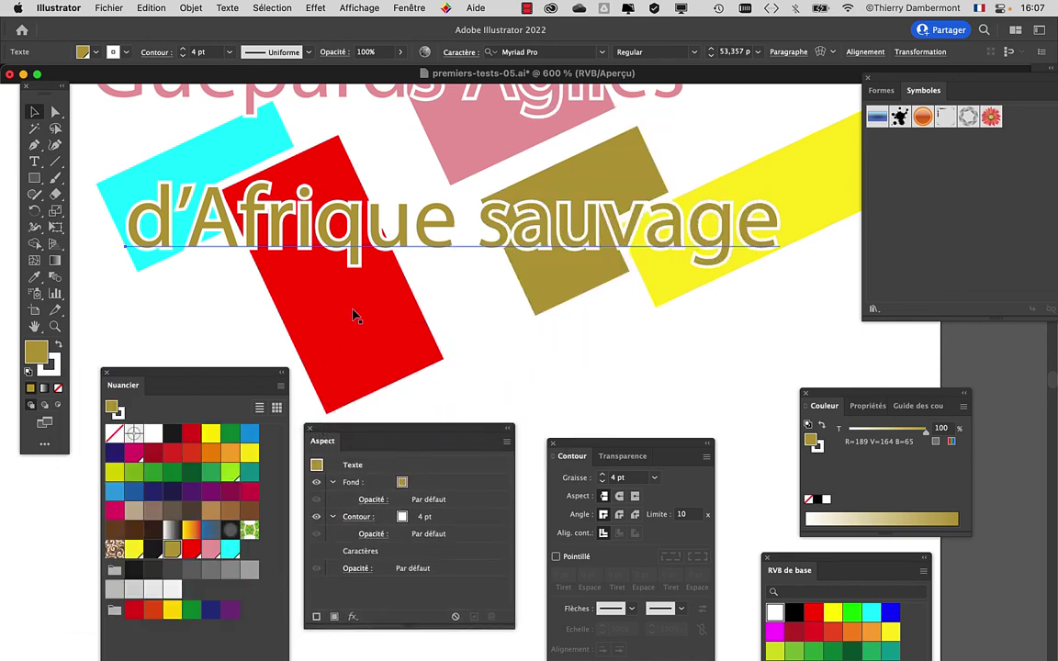